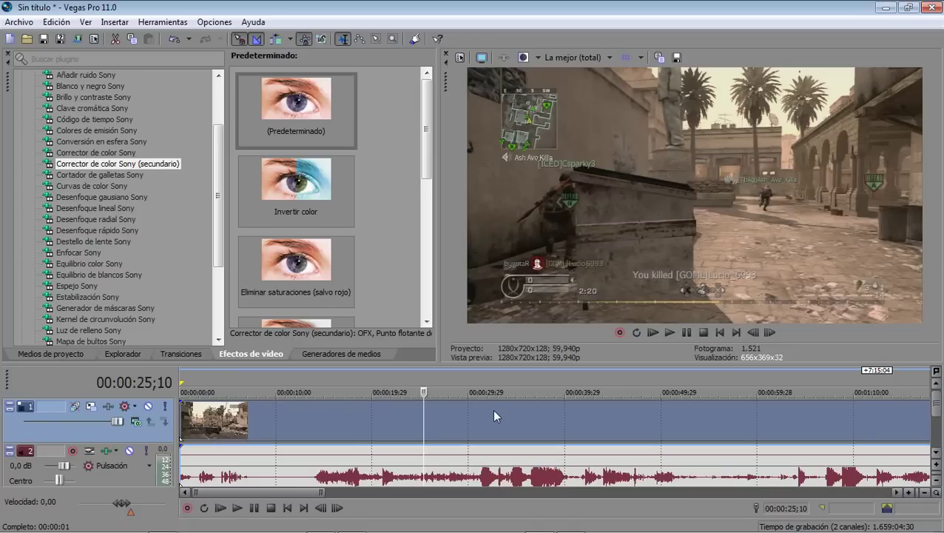
# Step: Preview the footage around 00:00:20;13 and 00:00:19;27, then scroll the Video FX tree back up
pyautogui.click(377, 423)
pyautogui.scroll(-5, 381, 419)
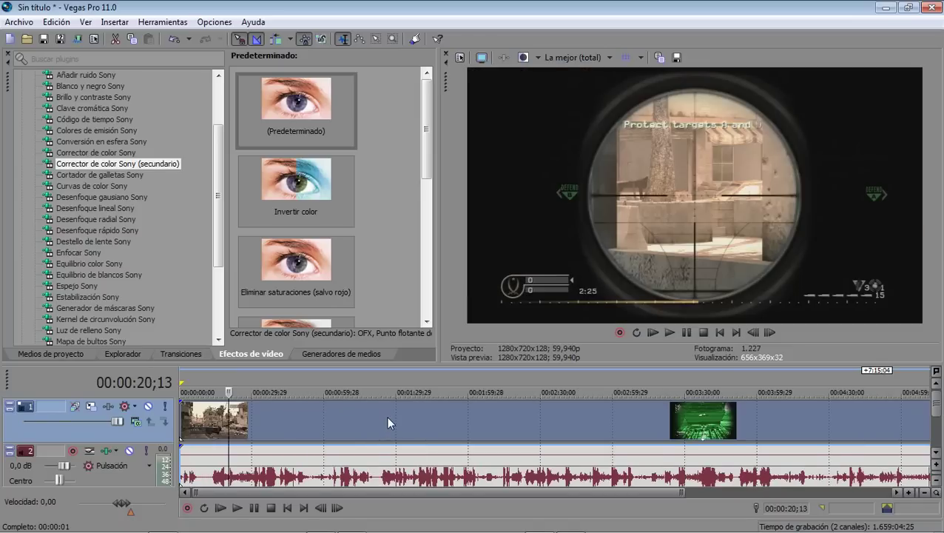
pyautogui.click(334, 415)
pyautogui.scroll(-2, 271, 420)
pyautogui.click(317, 408)
pyautogui.scroll(-2, 316, 409)
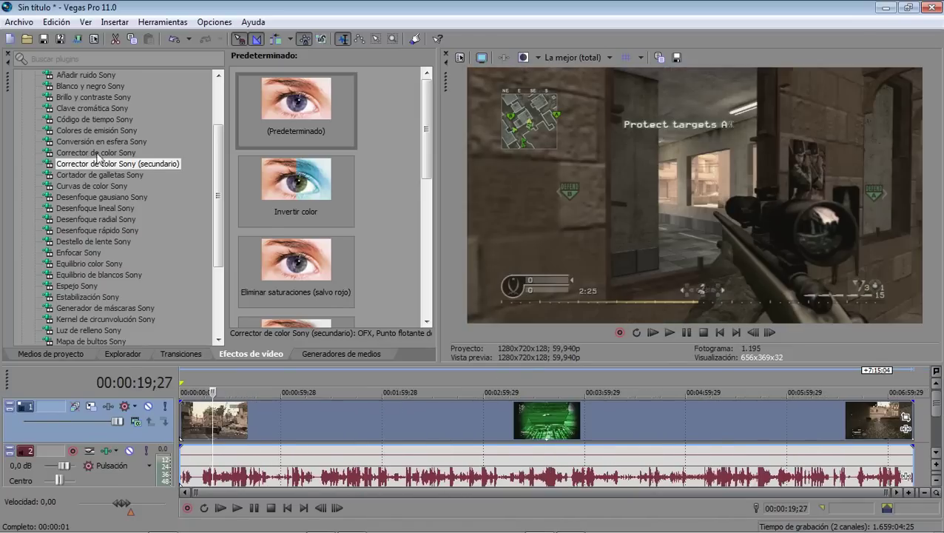
pyautogui.scroll(2, 75, 160)
# Step: Reopen GPU acelerada and view presets of Ajuste HSL, Desenfoque lineal, then Corrector de color Sony
pyautogui.click(21, 108)
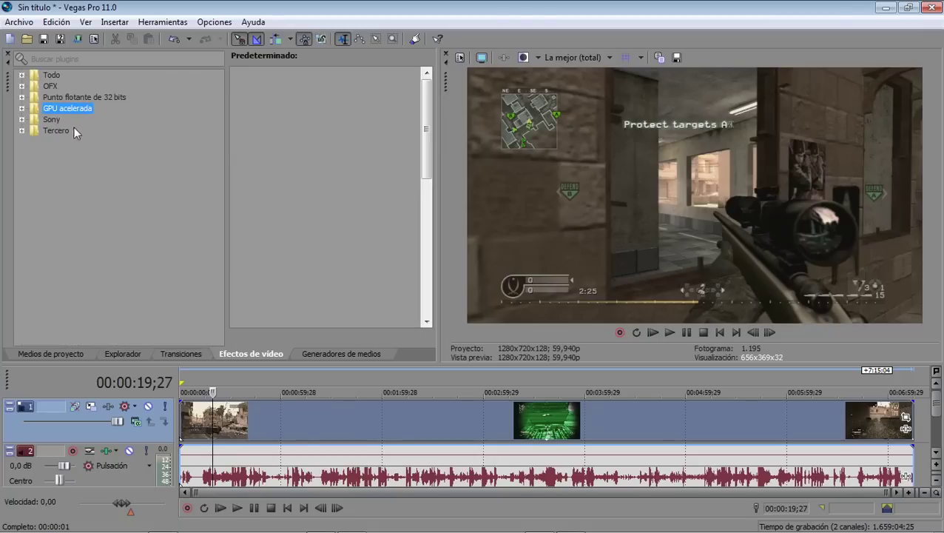
pyautogui.click(21, 108)
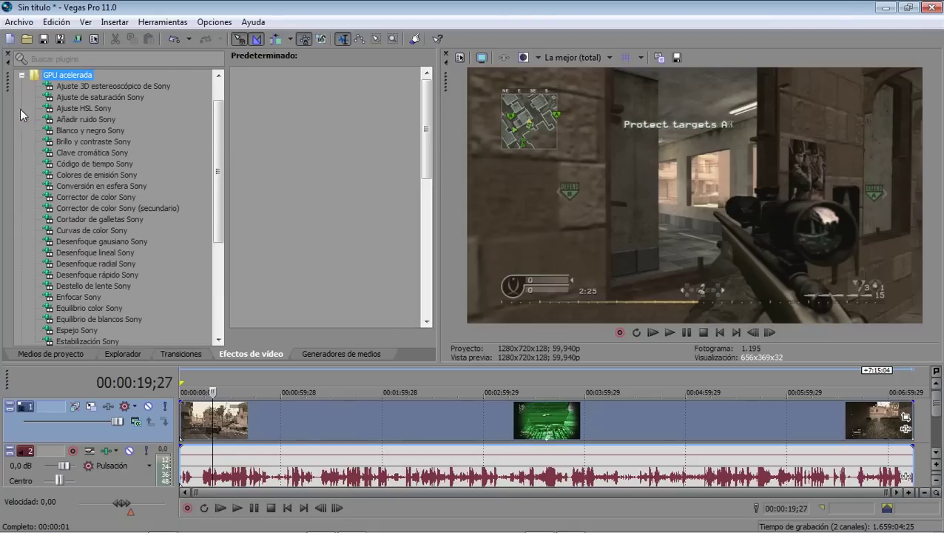
pyautogui.click(82, 109)
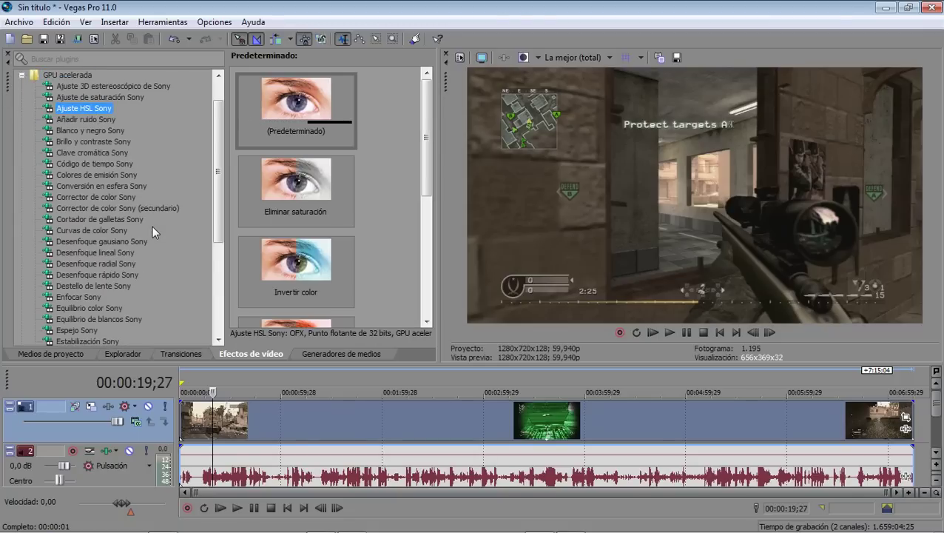
pyautogui.click(97, 252)
pyautogui.click(102, 196)
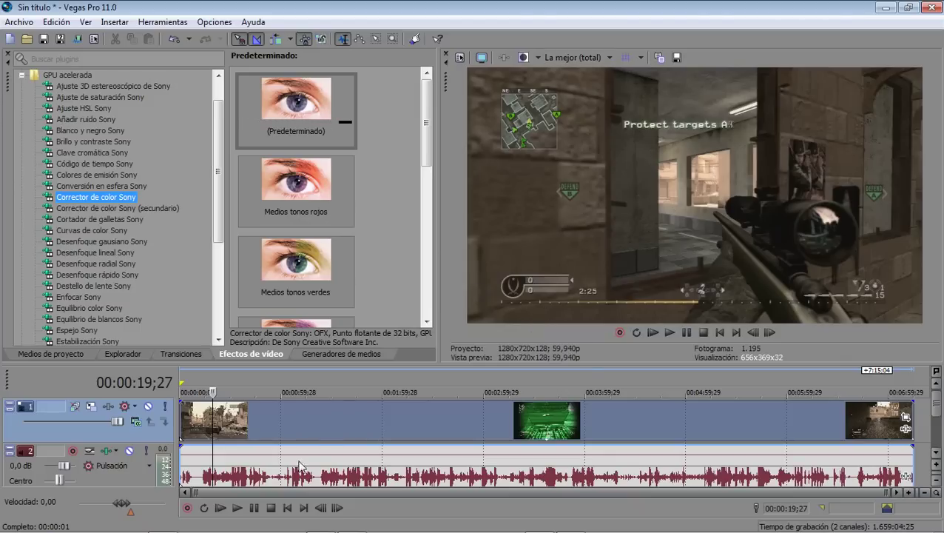
# Step: Survey the whole project, previewing 00:01:30;01, 00:06:50;25, the end, and 00:00:26;21
pyautogui.click(331, 423)
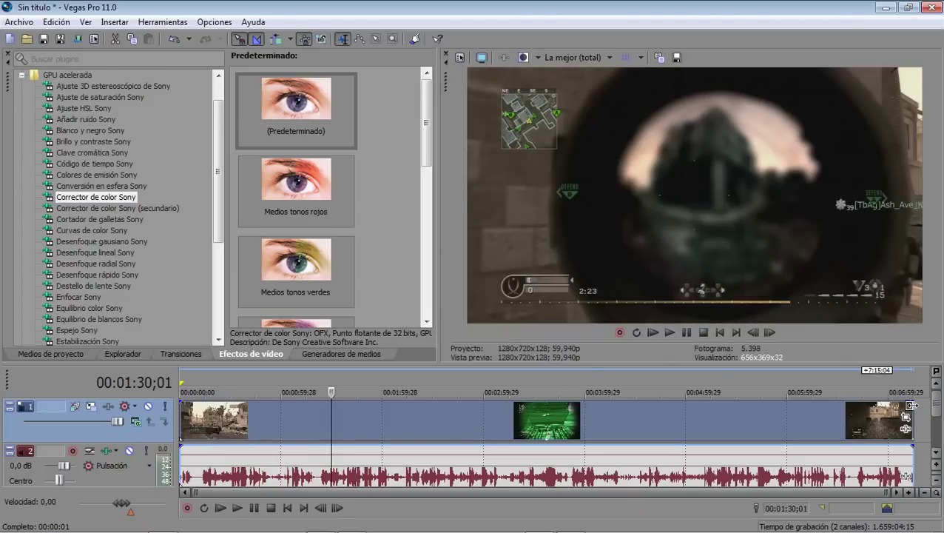
pyautogui.click(828, 433)
pyautogui.click(874, 433)
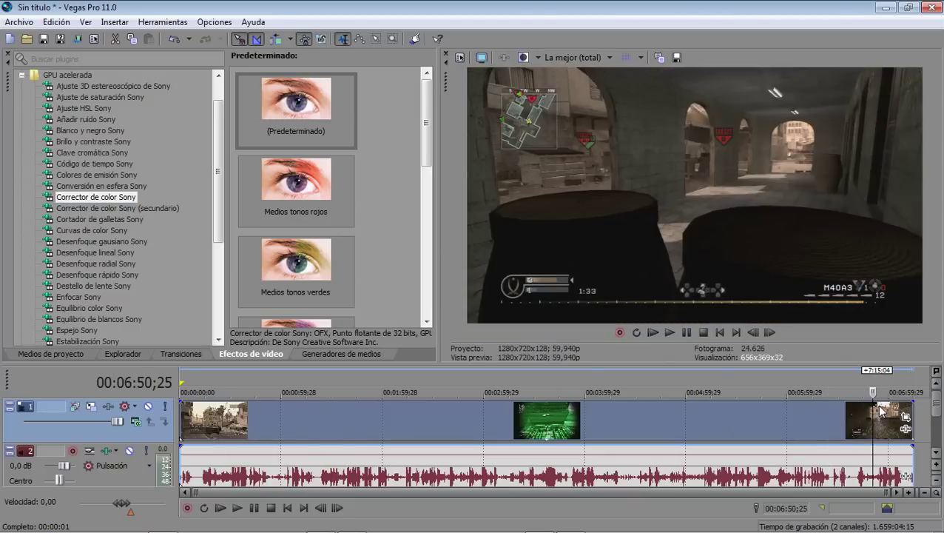
pyautogui.click(915, 401)
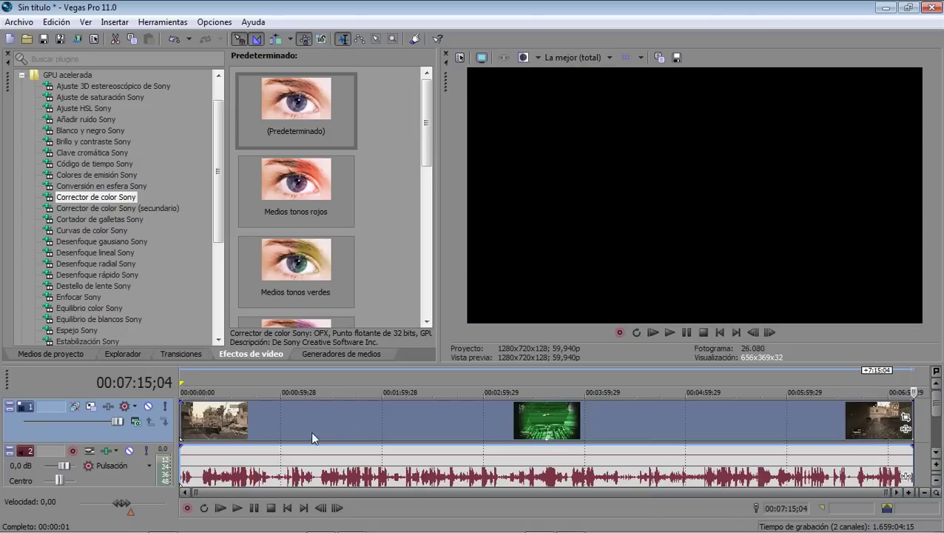
pyautogui.click(213, 426)
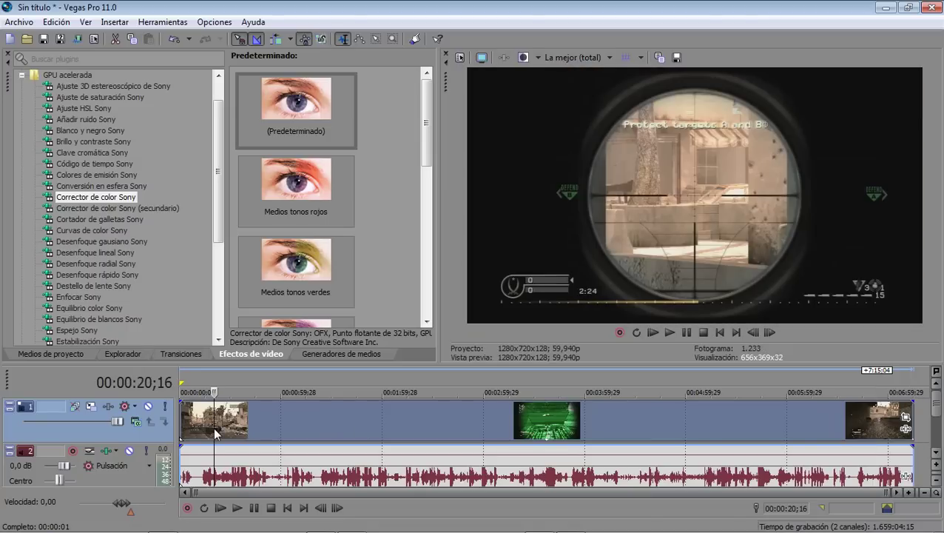
pyautogui.click(306, 433)
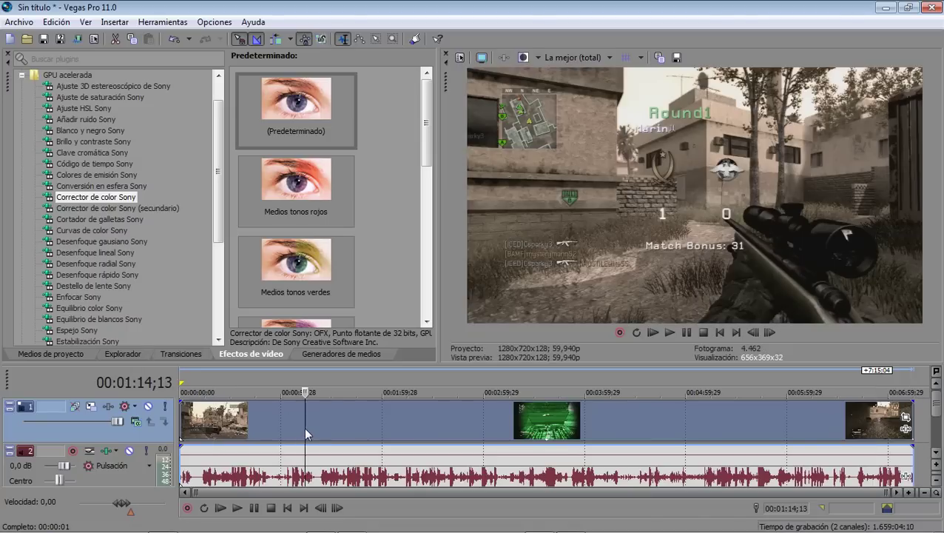
pyautogui.click(224, 425)
# Step: Zoom into the timeline and scrub between 00:00:12;14 and 00:00:23;18, including the class selection menu
pyautogui.scroll(2, 242, 432)
pyautogui.scroll(1, 242, 432)
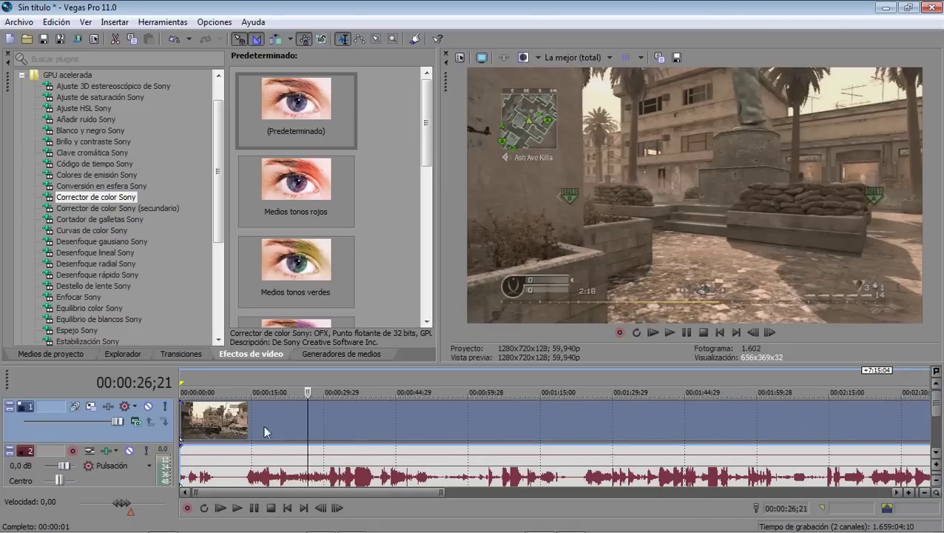
pyautogui.click(257, 422)
pyautogui.click(293, 422)
pyautogui.scroll(2, 323, 421)
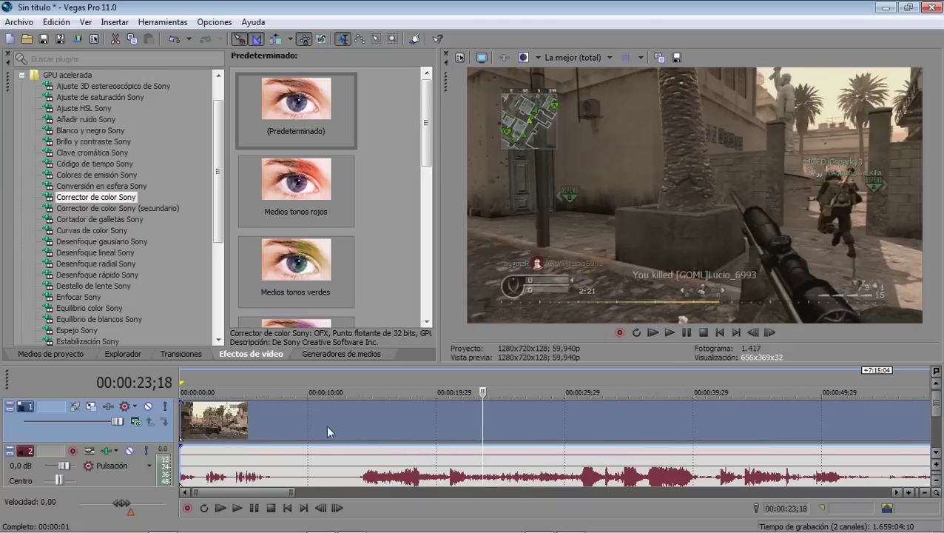
pyautogui.click(379, 422)
pyautogui.click(339, 424)
pyautogui.click(378, 421)
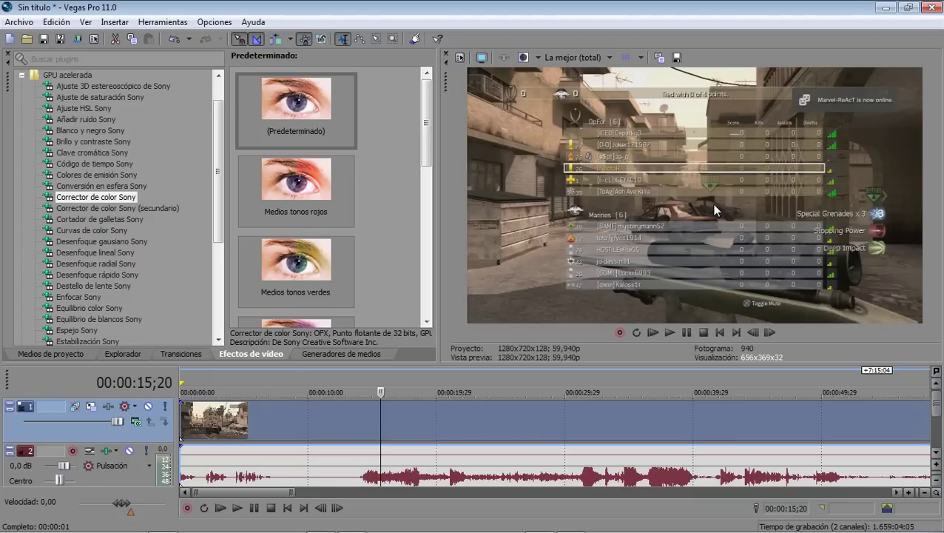
pyautogui.click(404, 422)
pyautogui.click(478, 423)
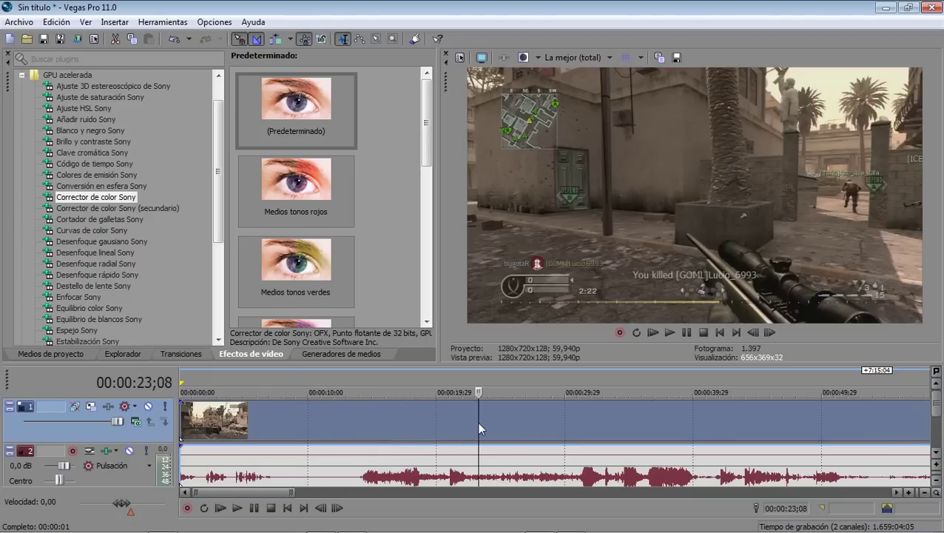
pyautogui.click(418, 422)
pyautogui.click(380, 425)
pyautogui.click(365, 418)
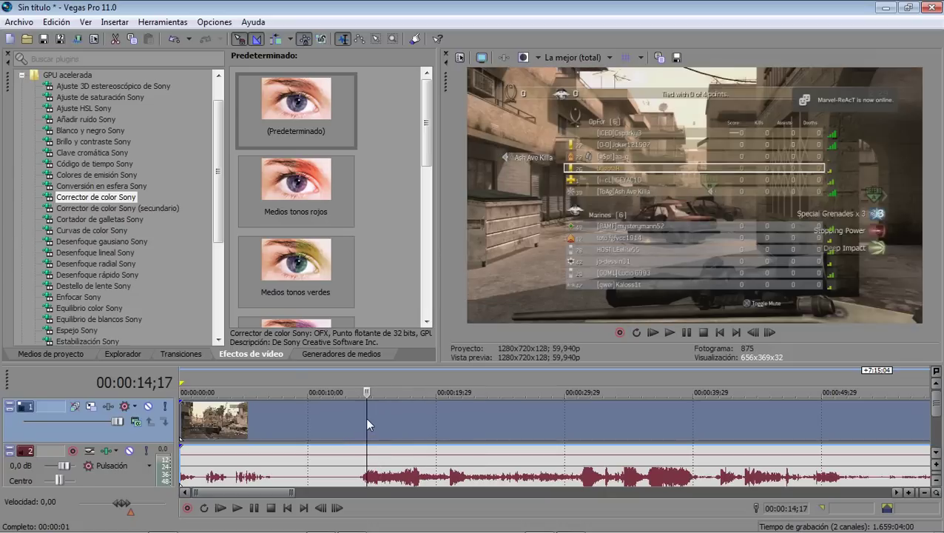
# Step: Zoom in further and preview the scoreboard and class menu frames, ending at 00:00:14;00
pyautogui.scroll(2, 392, 423)
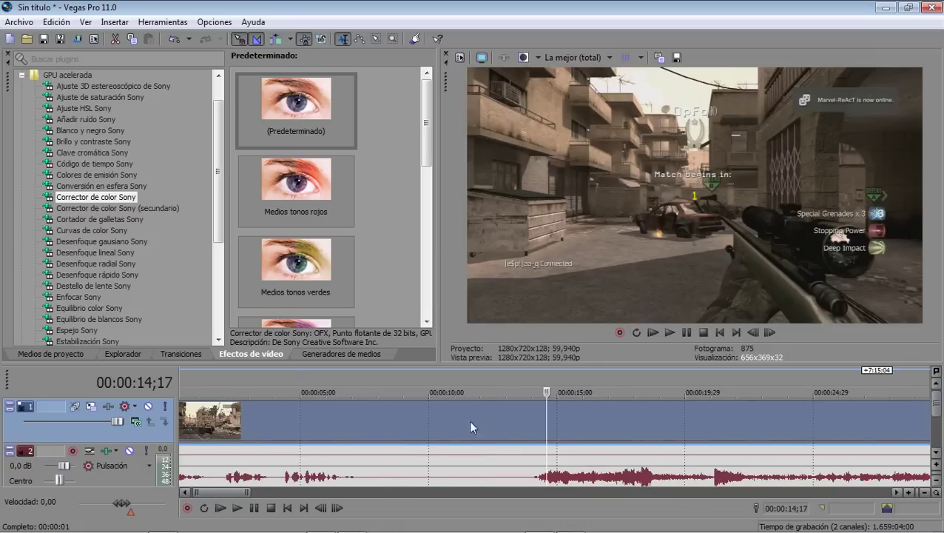
pyautogui.click(568, 414)
pyautogui.click(529, 417)
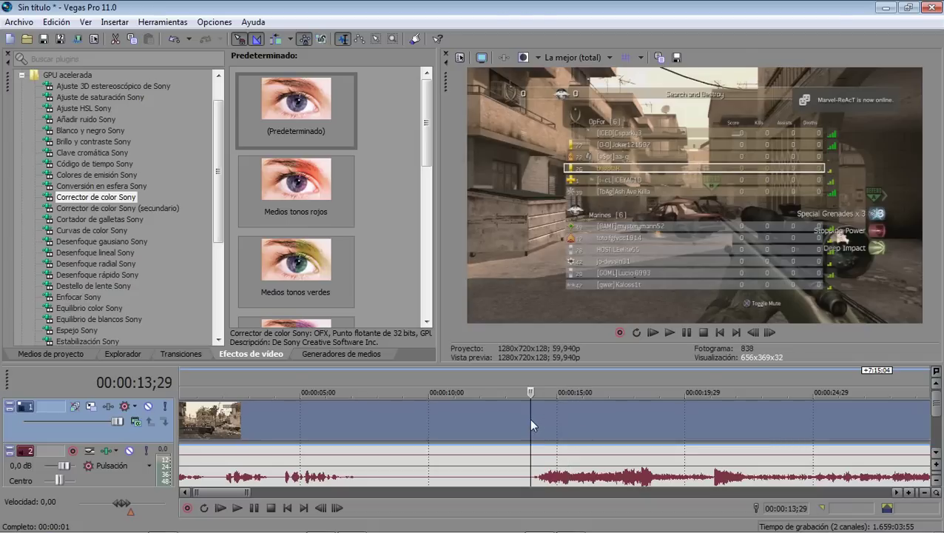
pyautogui.click(503, 422)
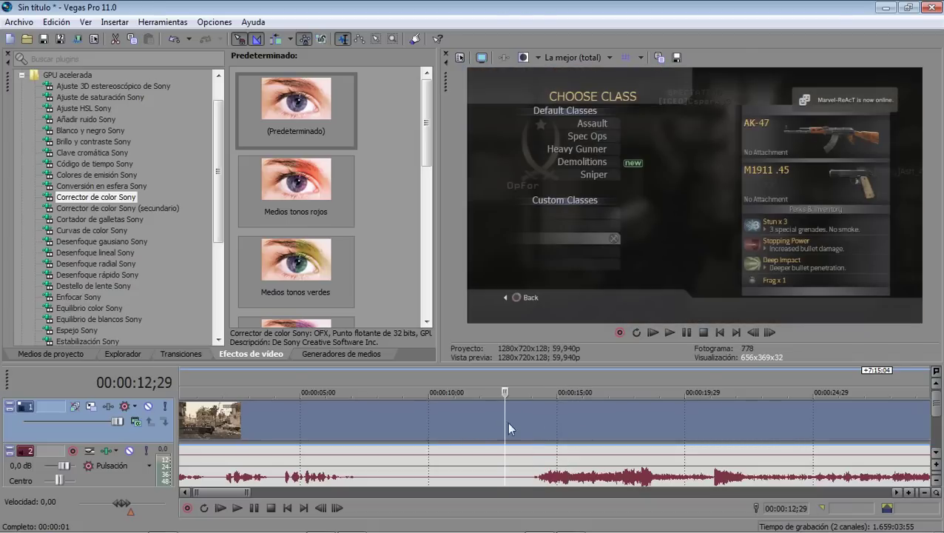
pyautogui.click(537, 417)
pyautogui.click(559, 417)
pyautogui.scroll(3, 577, 420)
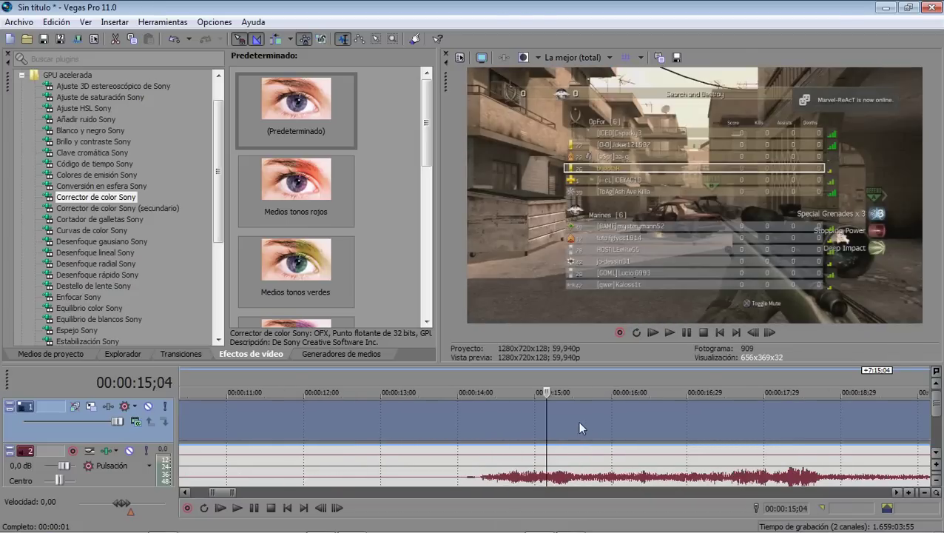
pyautogui.click(457, 418)
# Step: View presets of Ajuste 3D estereoscópico, Conversión en esfera, then Cortador de galletas Sony
pyautogui.scroll(-3, 127, 151)
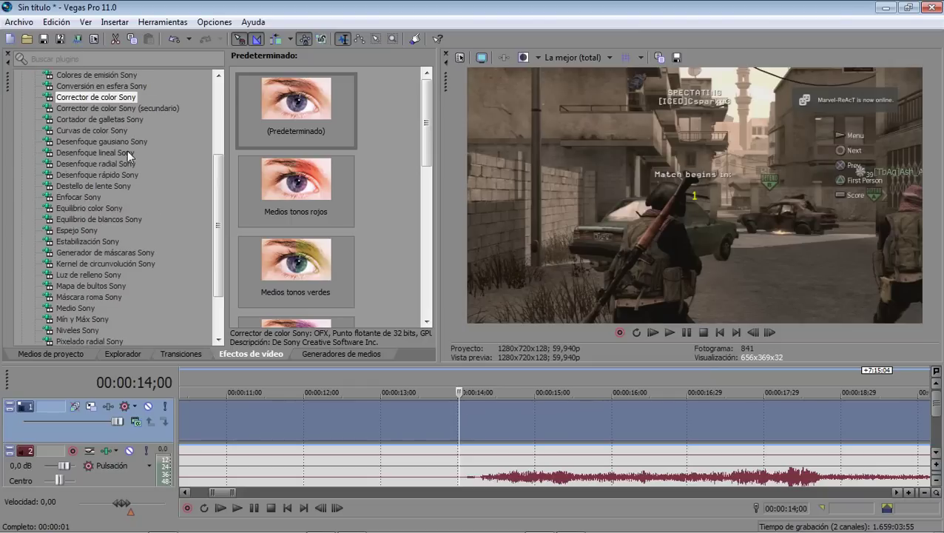
pyautogui.scroll(3, 111, 157)
pyautogui.click(89, 87)
pyautogui.click(126, 186)
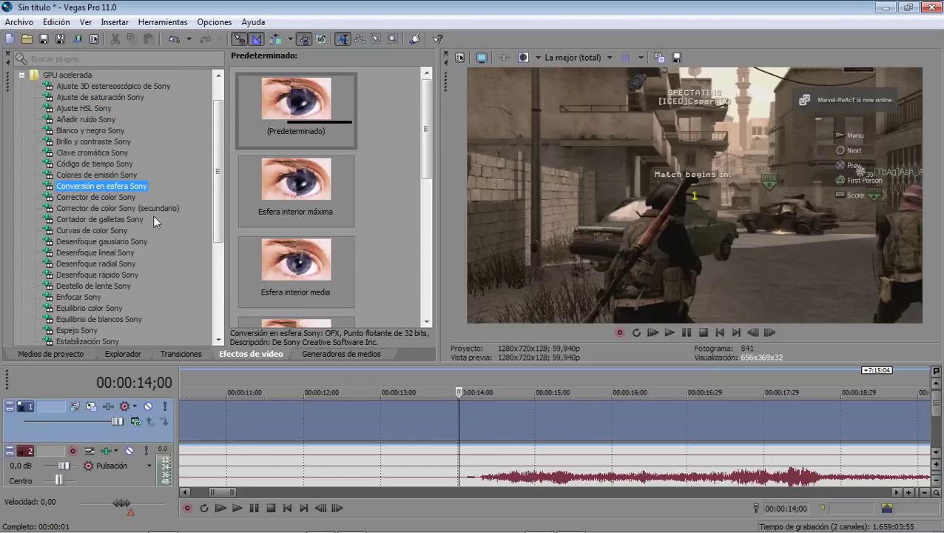
pyautogui.click(89, 75)
pyautogui.scroll(1, 118, 180)
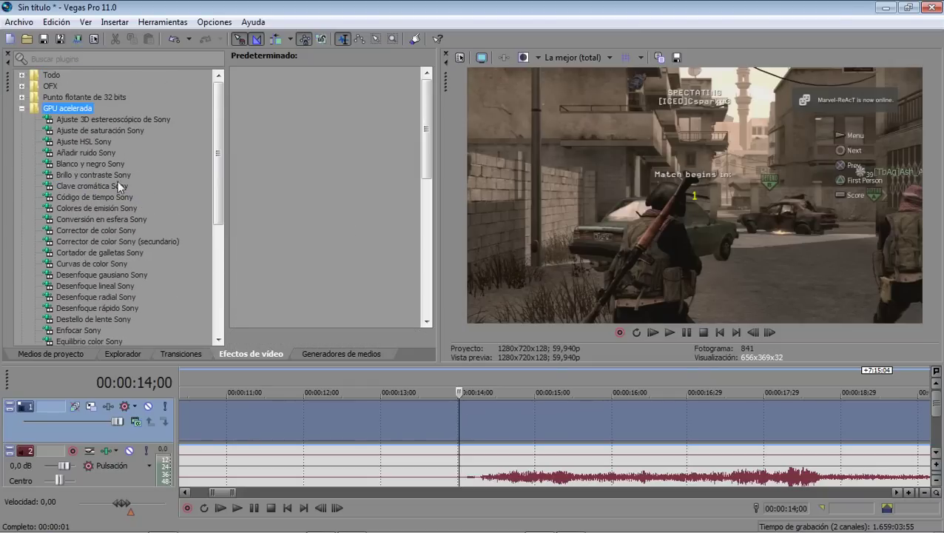
pyautogui.click(96, 252)
# Step: Move the playback position back to 00:00:12;04 and start playing the project
pyautogui.scroll(-1, 104, 236)
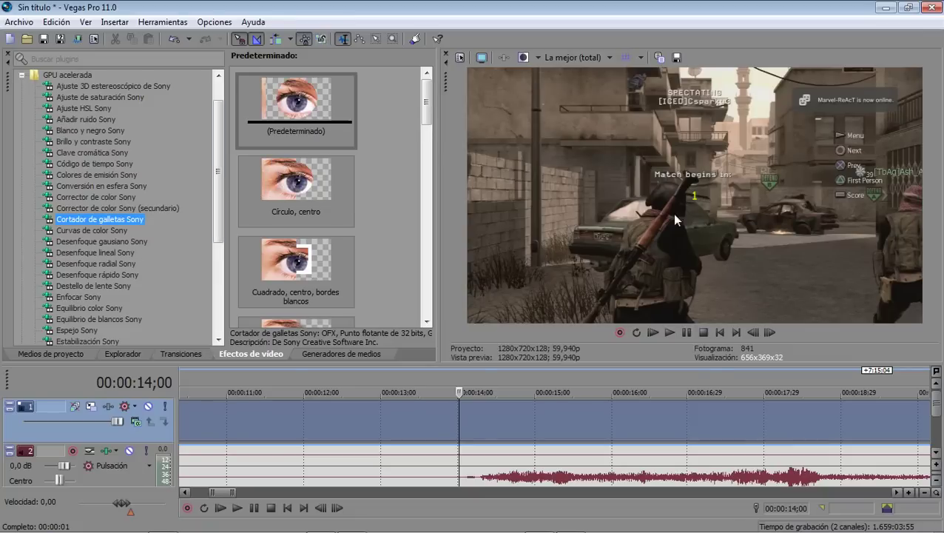
pyautogui.scroll(-3, 337, 425)
pyautogui.click(338, 427)
pyautogui.scroll(-6, 338, 433)
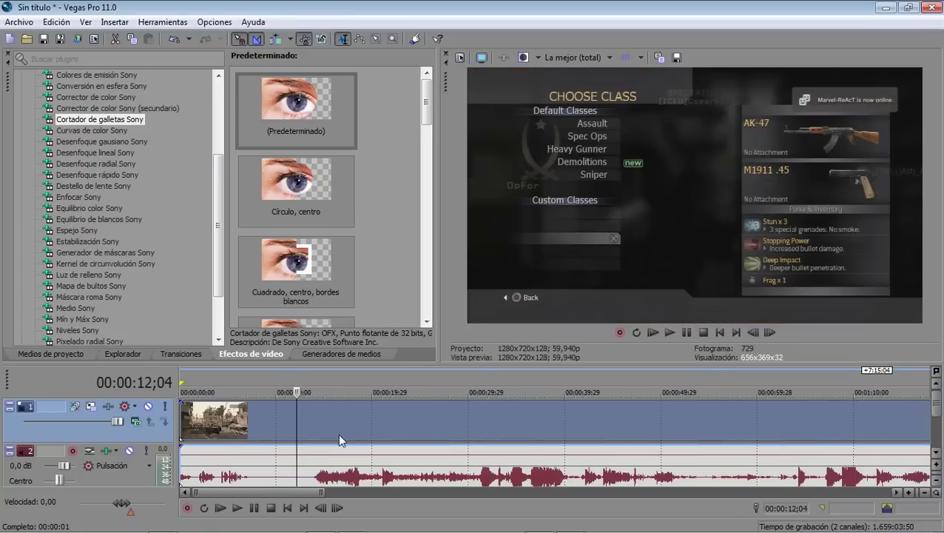
pyautogui.press('space')
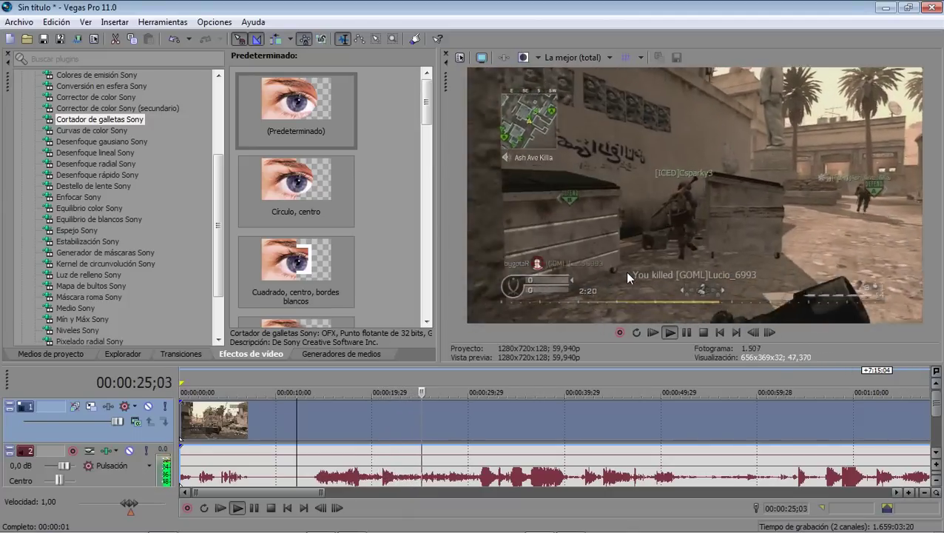
# Step: Stop playback, place the cursor at 00:00:59;27, and open the Render As dialog
pyautogui.click(254, 508)
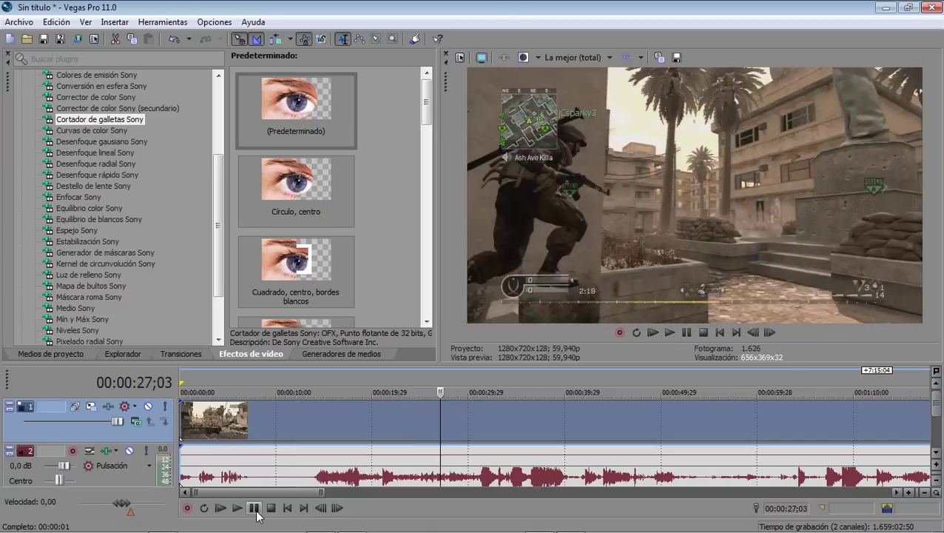
pyautogui.scroll(-4, 337, 453)
pyautogui.click(235, 425)
pyautogui.click(323, 423)
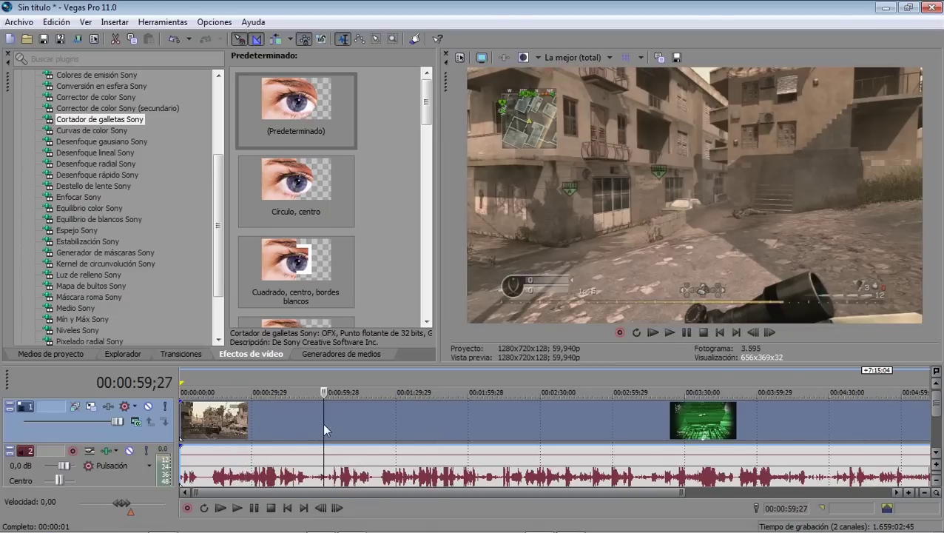
pyautogui.click(77, 39)
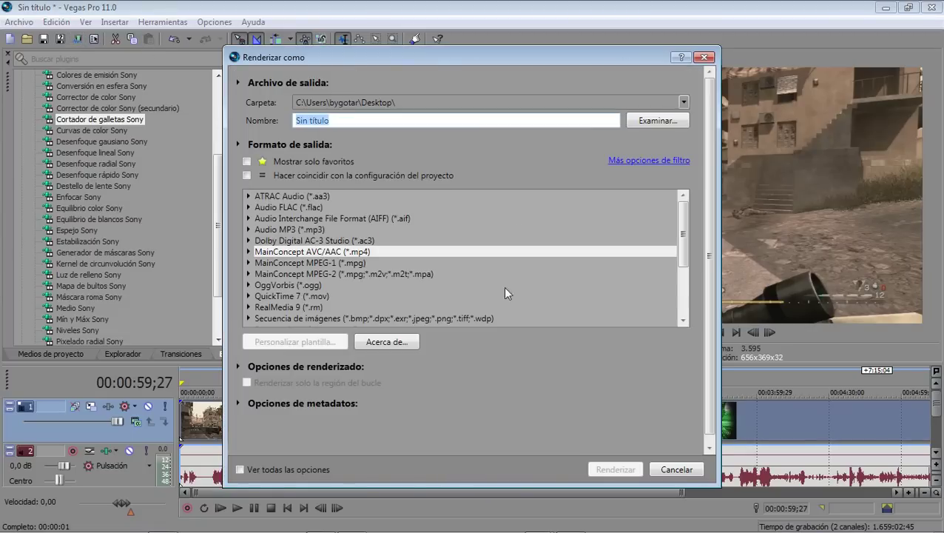
# Step: Browse OggVorbis, MPEG-2 and Windows Media Audio V11, then choose MainConcept AVC/AAC (*.mp4)
pyautogui.click(503, 285)
pyautogui.moveTo(338, 58); pyautogui.dragTo(245, 62)
pyautogui.click(172, 277)
pyautogui.scroll(-3, 186, 254)
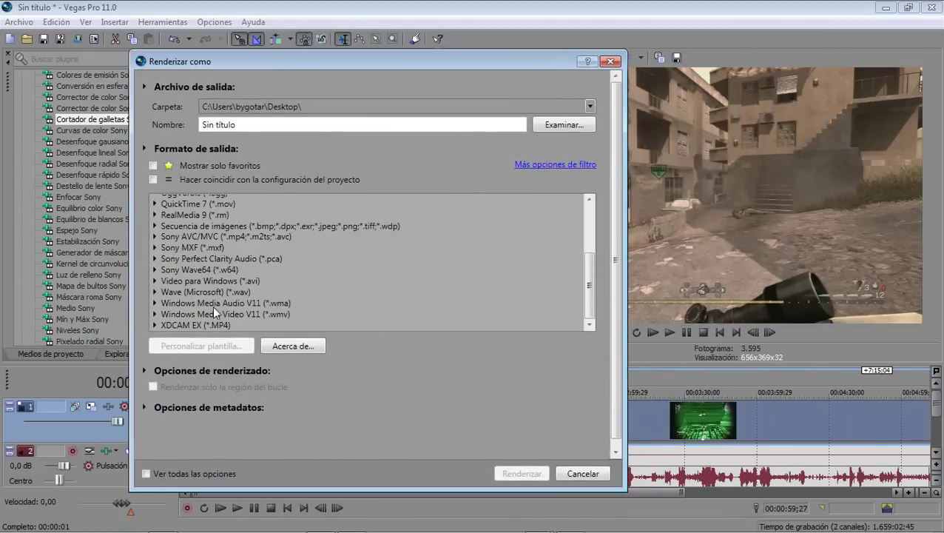
pyautogui.click(213, 306)
pyautogui.scroll(3, 215, 306)
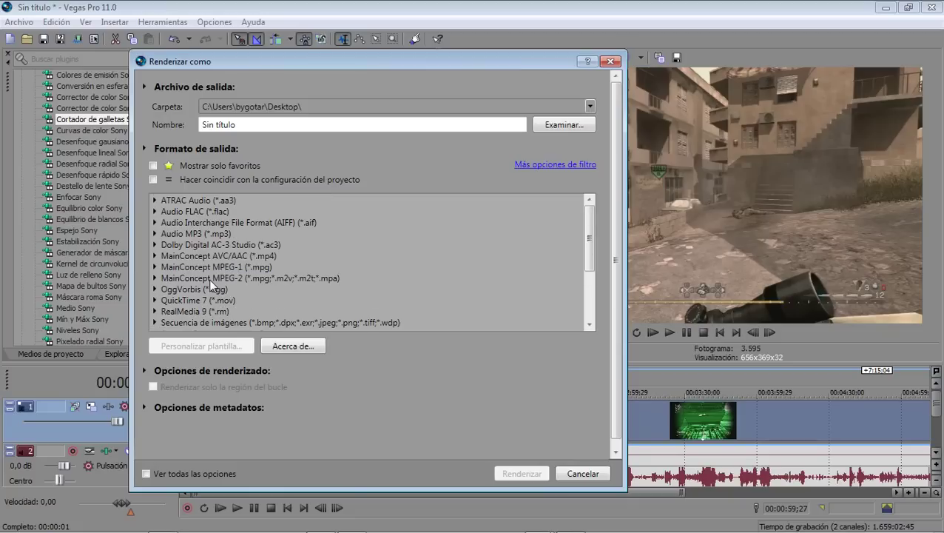
pyautogui.click(213, 267)
pyautogui.click(216, 256)
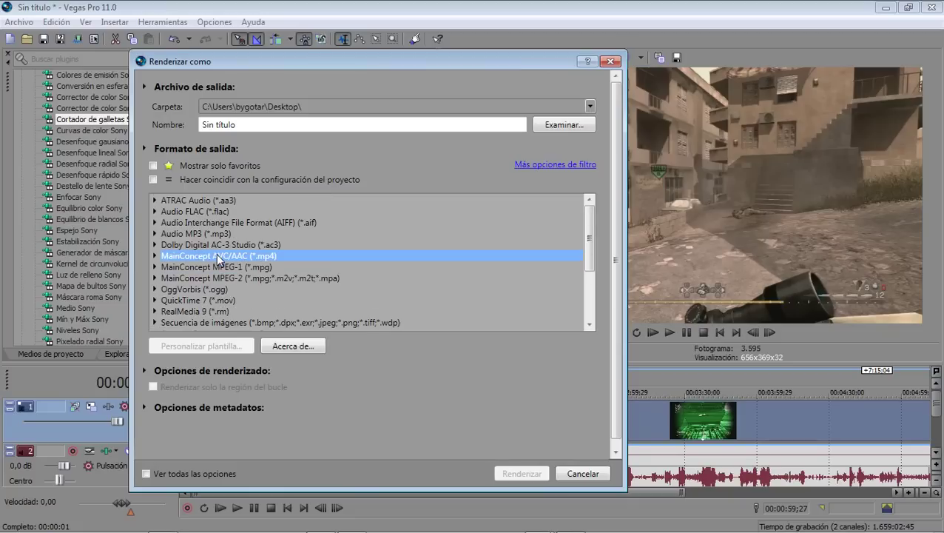
# Step: List the MP4 templates, pick Apple iPod 640x480, and remove Internet 480p 4:3 from favourites
pyautogui.click(155, 256)
pyautogui.click(151, 255)
pyautogui.click(154, 255)
pyautogui.click(247, 279)
pyautogui.scroll(-6, 260, 293)
pyautogui.scroll(2, 286, 283)
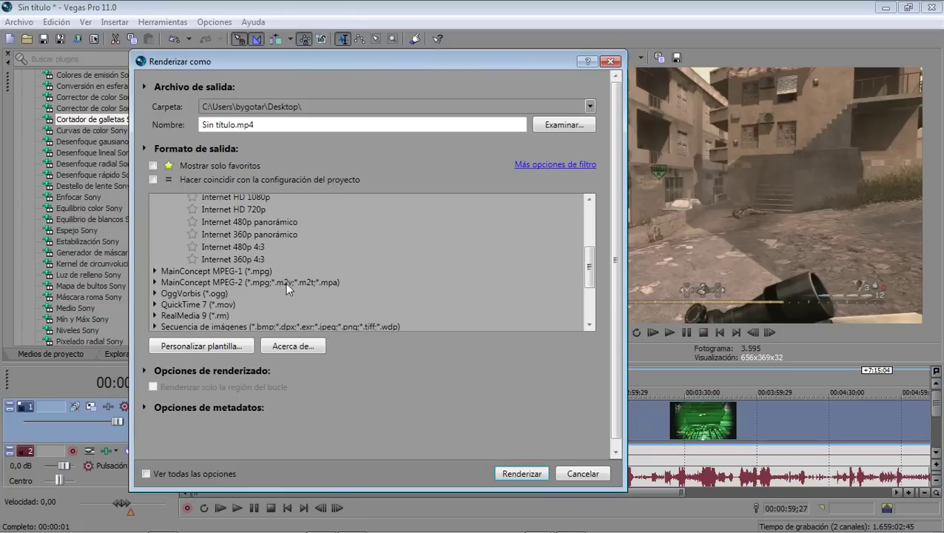
pyautogui.scroll(2, 239, 276)
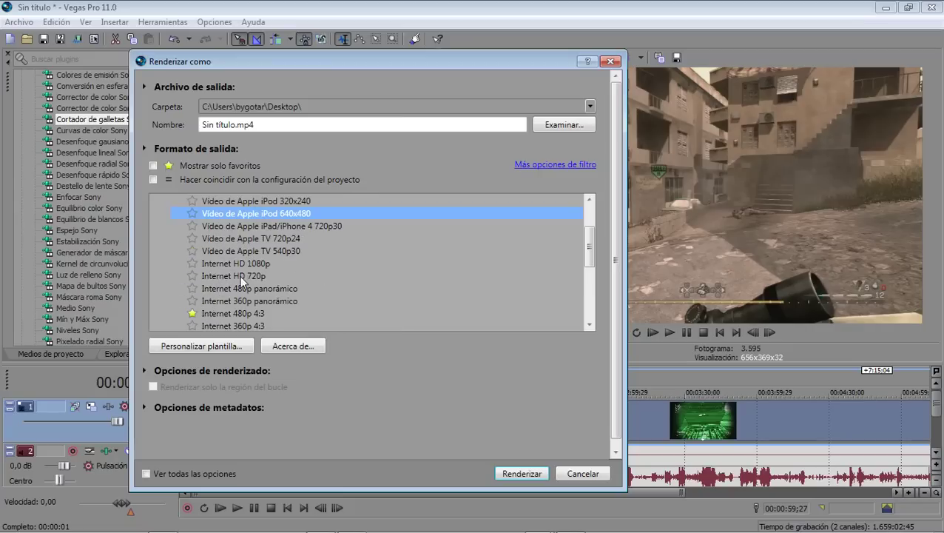
pyautogui.click(193, 314)
pyautogui.scroll(2, 203, 280)
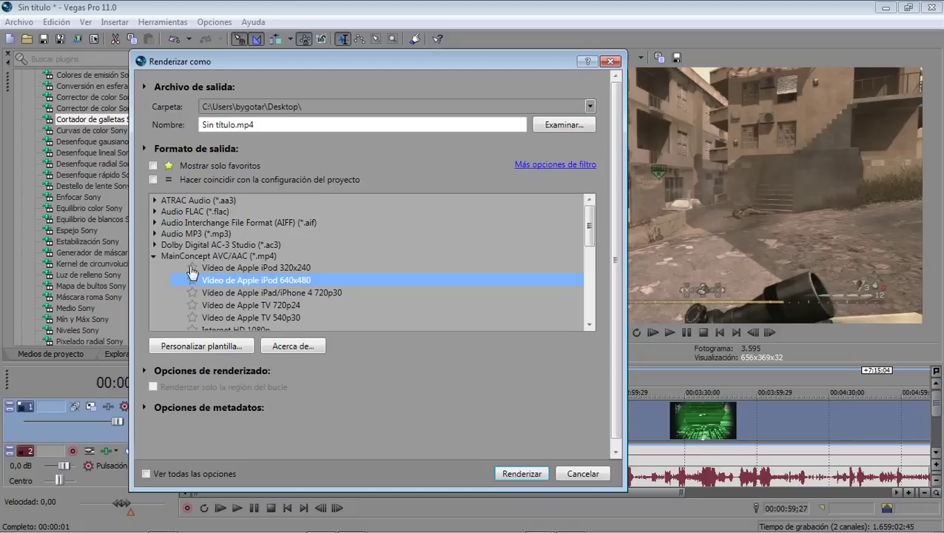
pyautogui.click(154, 255)
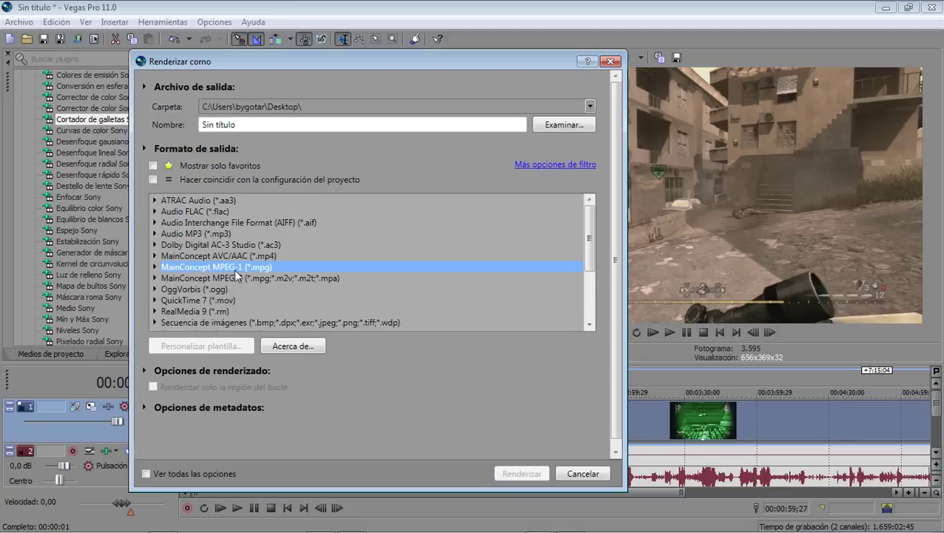
pyautogui.click(154, 255)
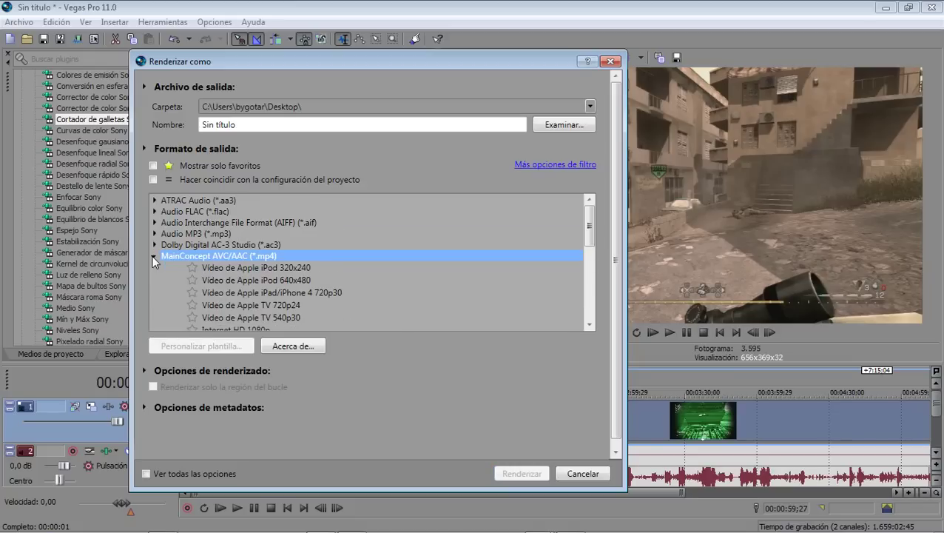
# Step: Select the Apple iPad/iPhone 4 720p30 template and open its custom settings to check frame sizes
pyautogui.click(148, 474)
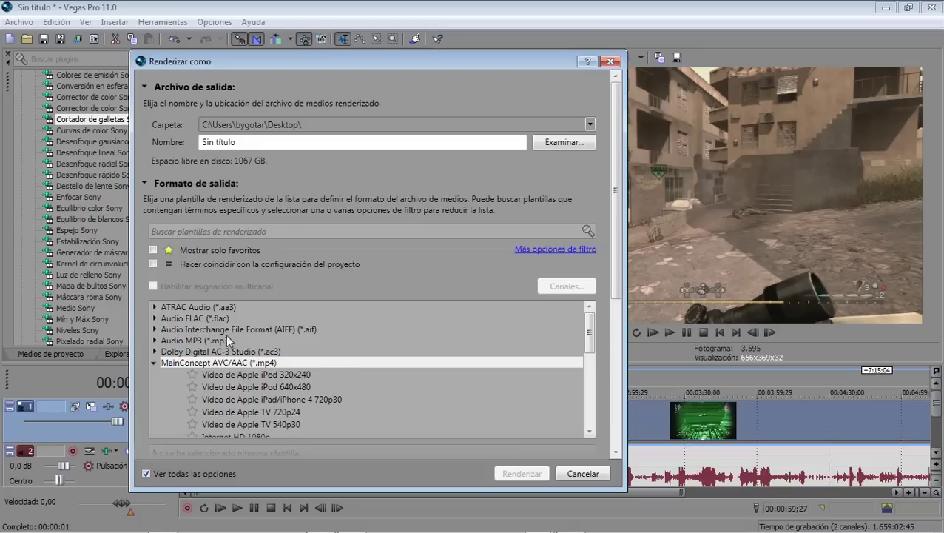
pyautogui.click(222, 386)
pyautogui.click(147, 473)
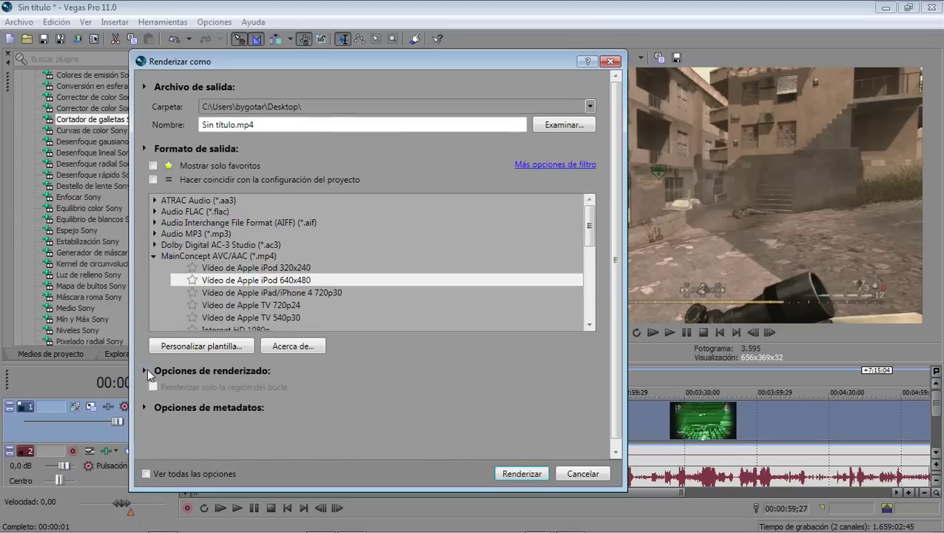
pyautogui.click(147, 370)
pyautogui.scroll(-2, 165, 376)
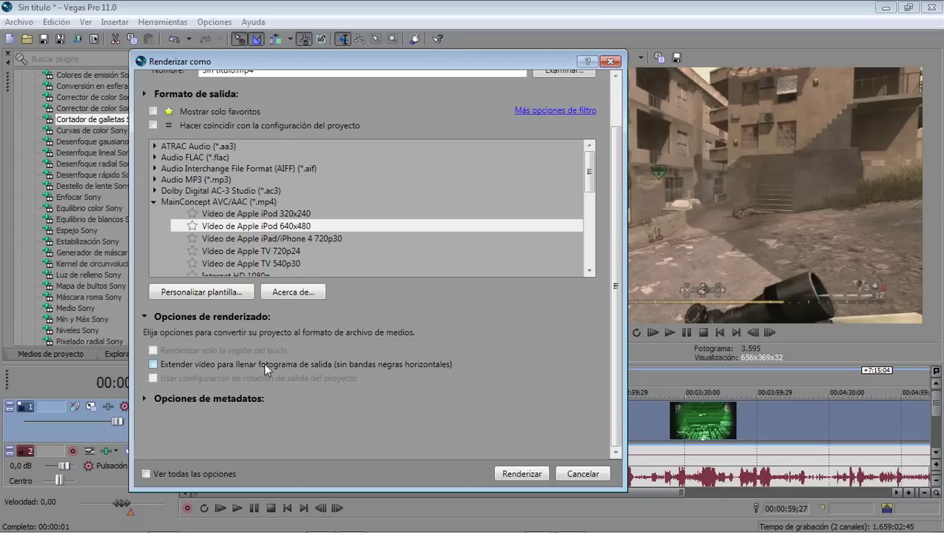
pyautogui.click(235, 239)
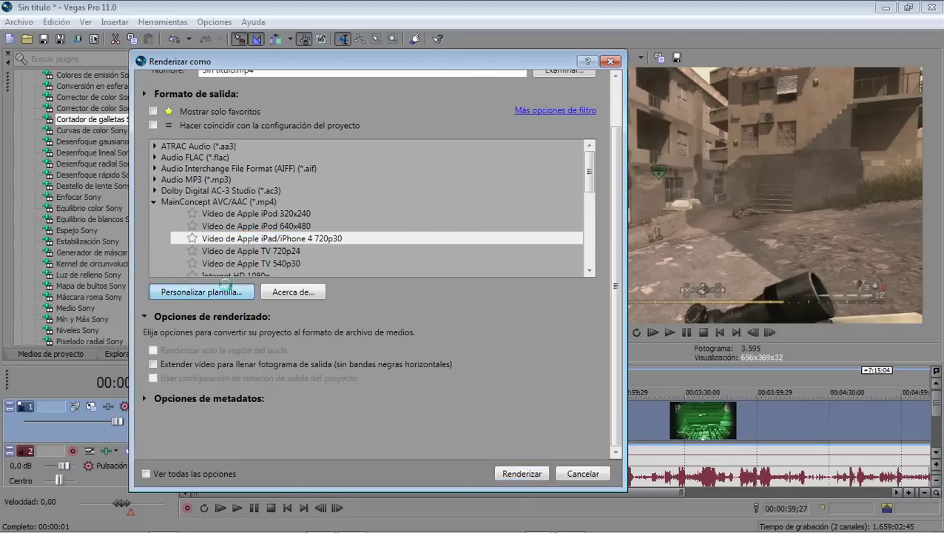
pyautogui.click(201, 292)
pyautogui.click(437, 185)
pyautogui.click(435, 187)
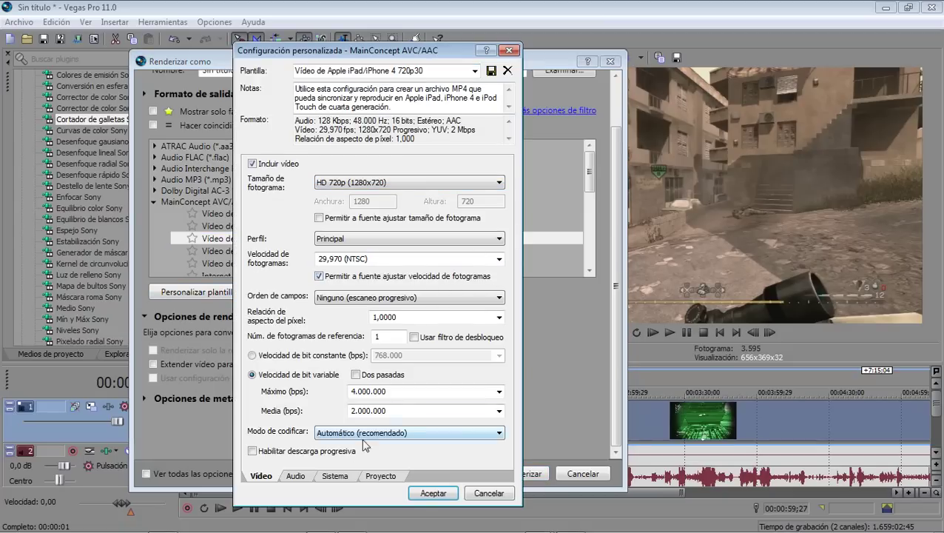
pyautogui.click(323, 477)
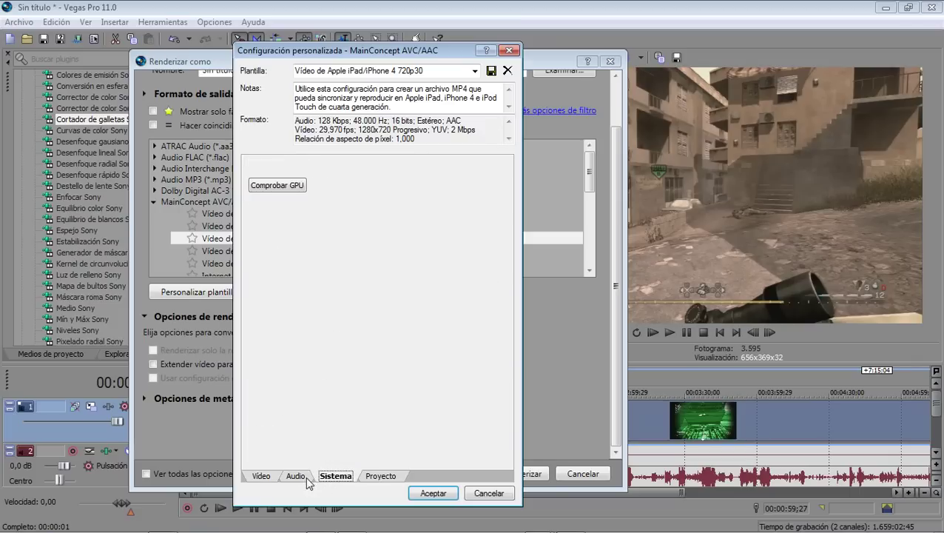
pyautogui.click(270, 187)
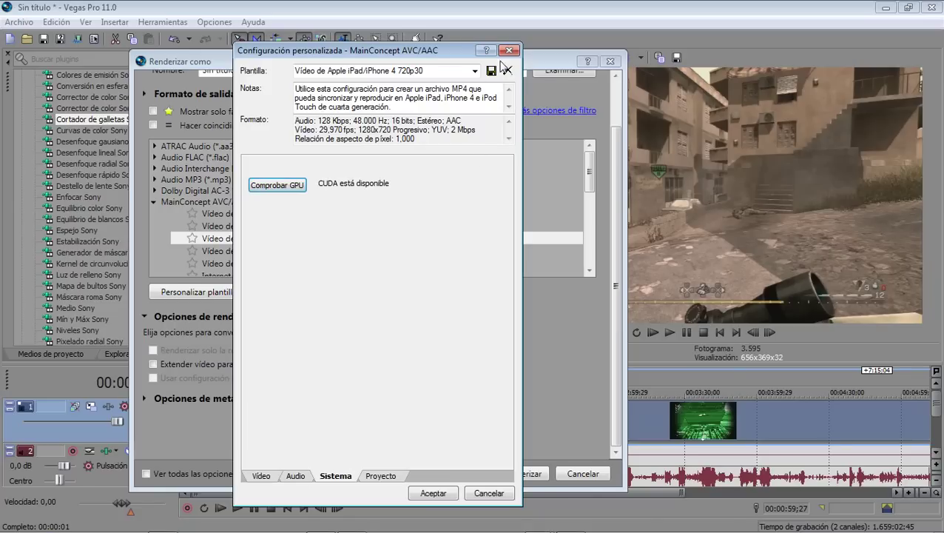
pyautogui.click(508, 51)
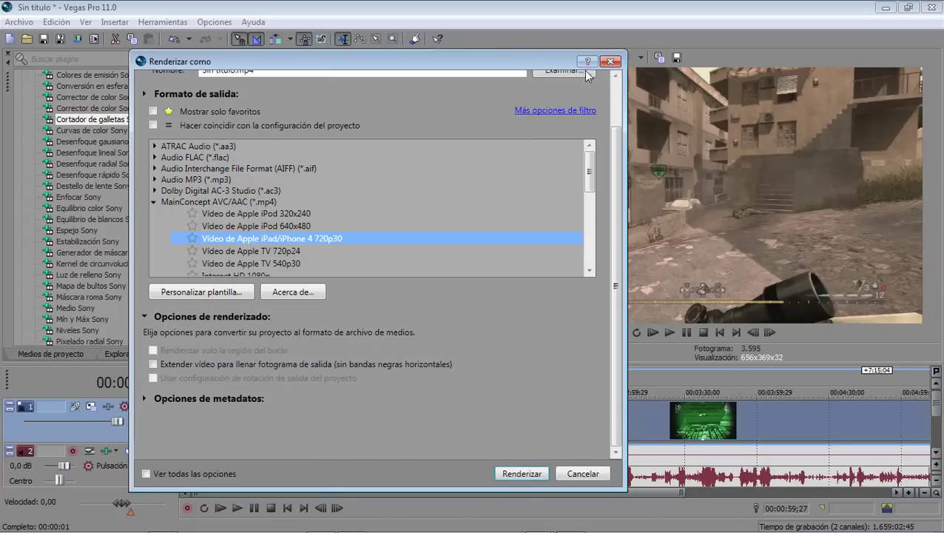
pyautogui.moveTo(540, 61); pyautogui.dragTo(425, 78)
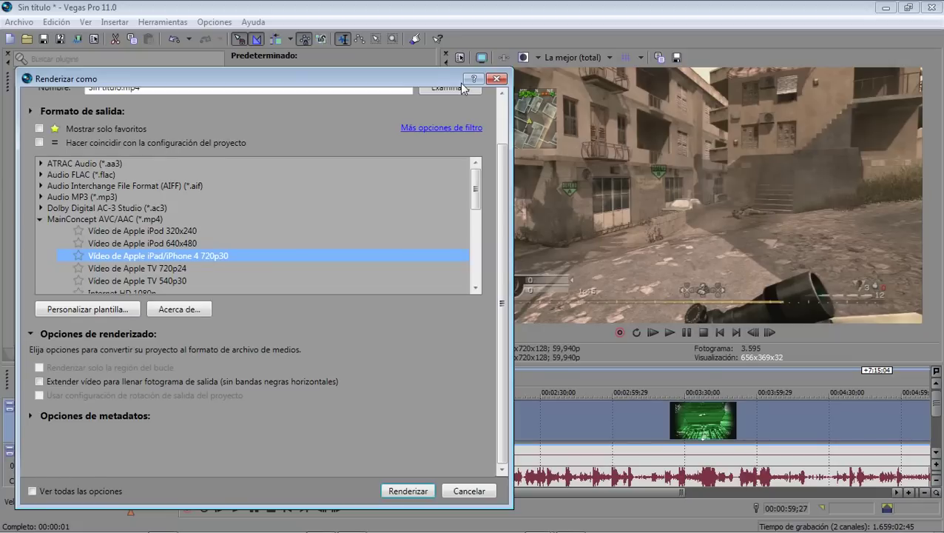
pyautogui.moveTo(435, 83); pyautogui.dragTo(514, 46)
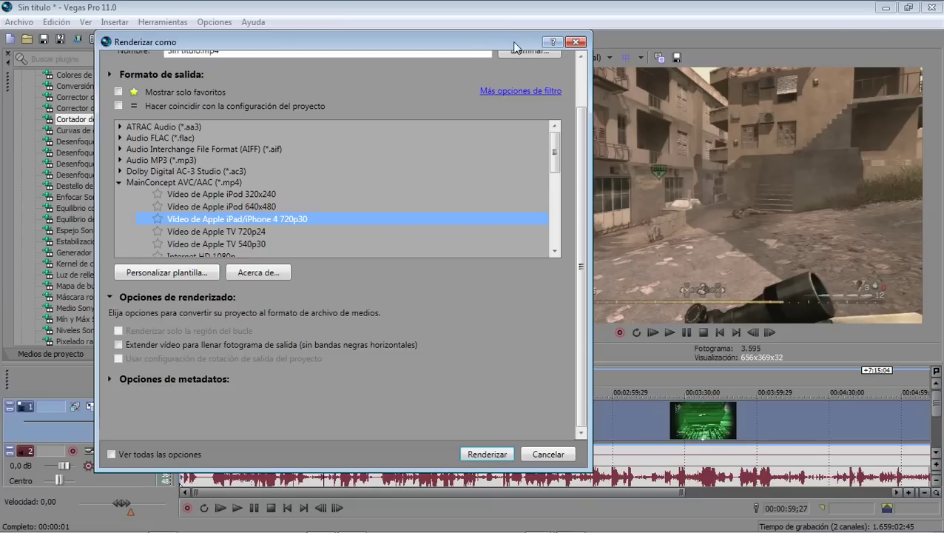
pyautogui.moveTo(514, 47); pyautogui.dragTo(552, 61)
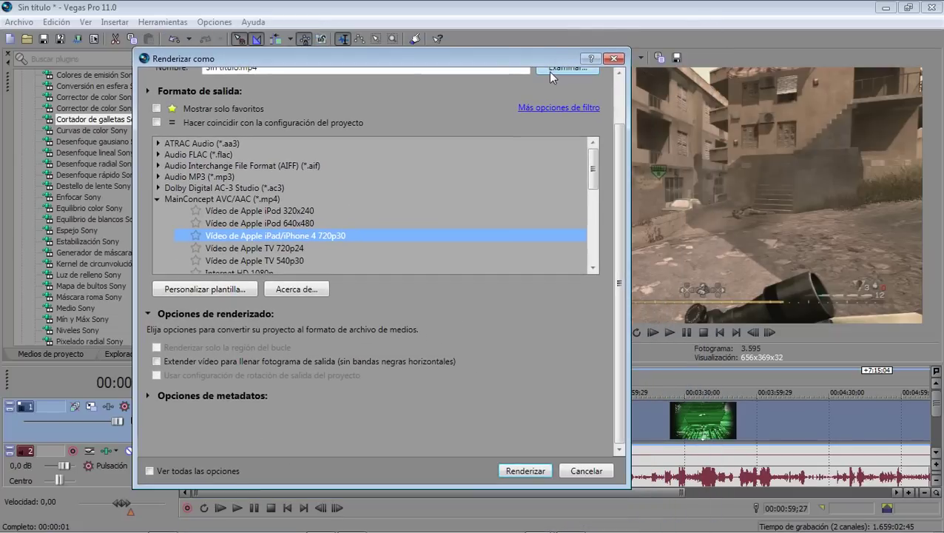
pyautogui.moveTo(546, 65); pyautogui.dragTo(556, 34)
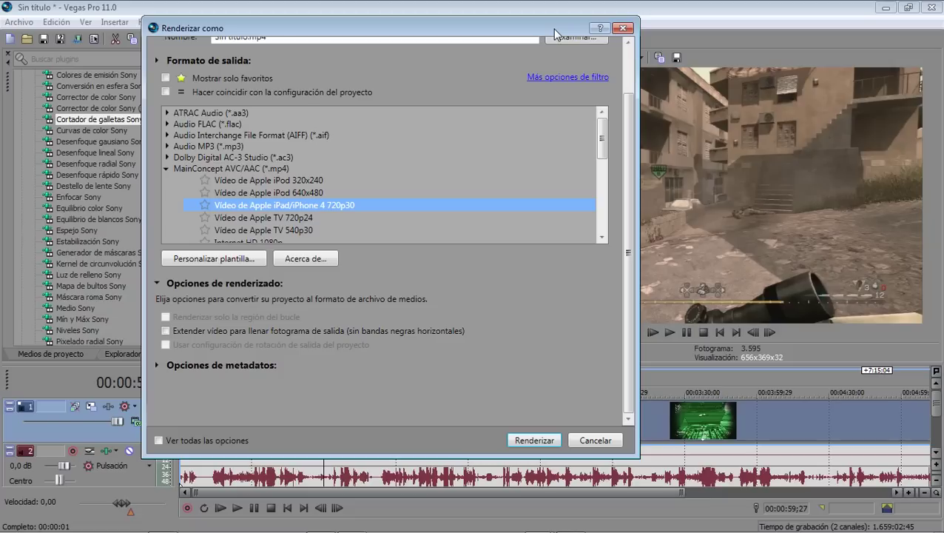
pyautogui.moveTo(552, 29); pyautogui.dragTo(534, 88)
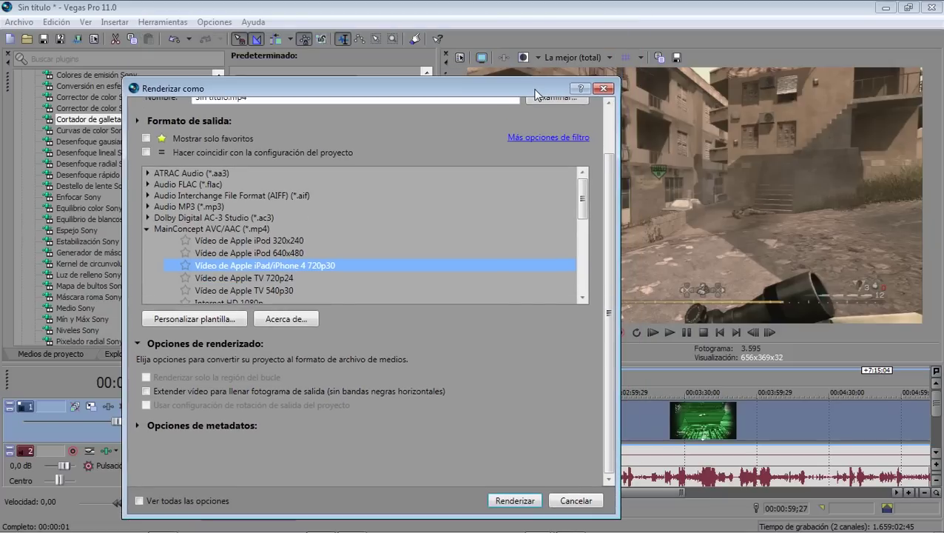
pyautogui.moveTo(519, 52); pyautogui.dragTo(536, 40)
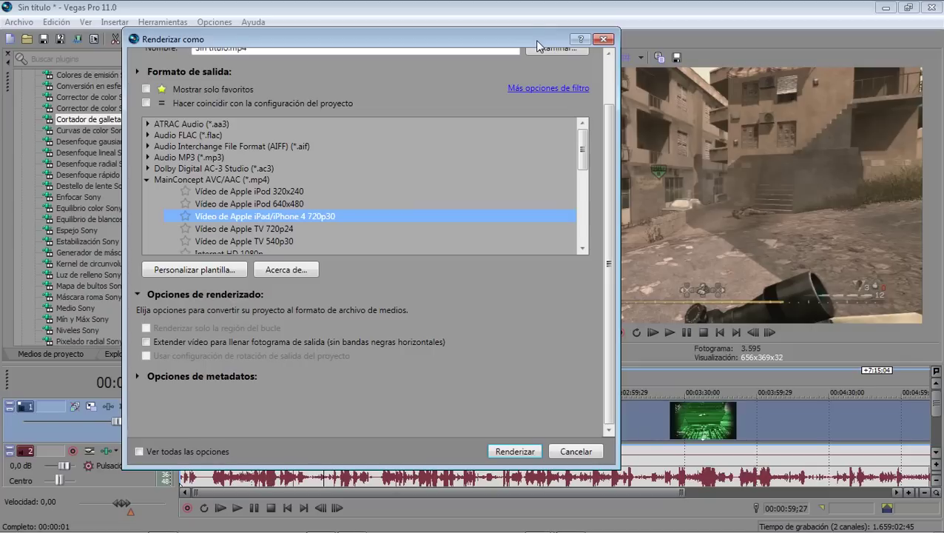
pyautogui.click(219, 180)
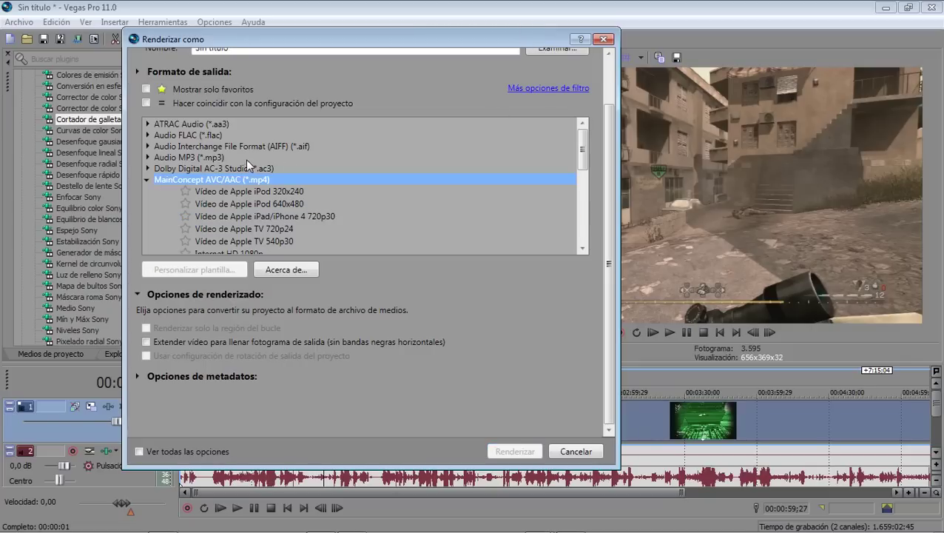
# Step: Collapse the MP4 templates and browse Sony Wave64, Perfect Clarity Audio, AVC/MVC and Video para Windows
pyautogui.click(145, 180)
pyautogui.scroll(-3, 228, 220)
pyautogui.click(222, 193)
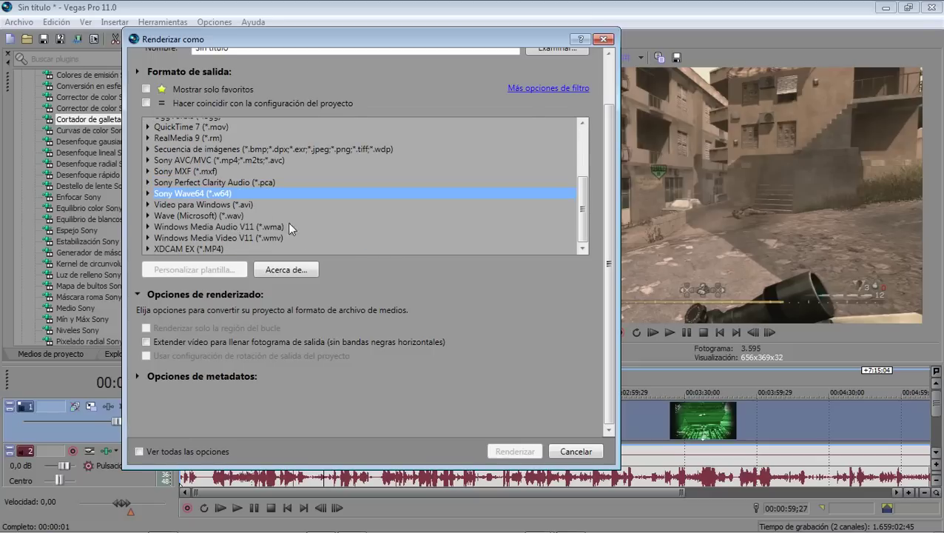
pyautogui.scroll(3, 206, 200)
pyautogui.scroll(-3, 208, 200)
pyautogui.press('Up')
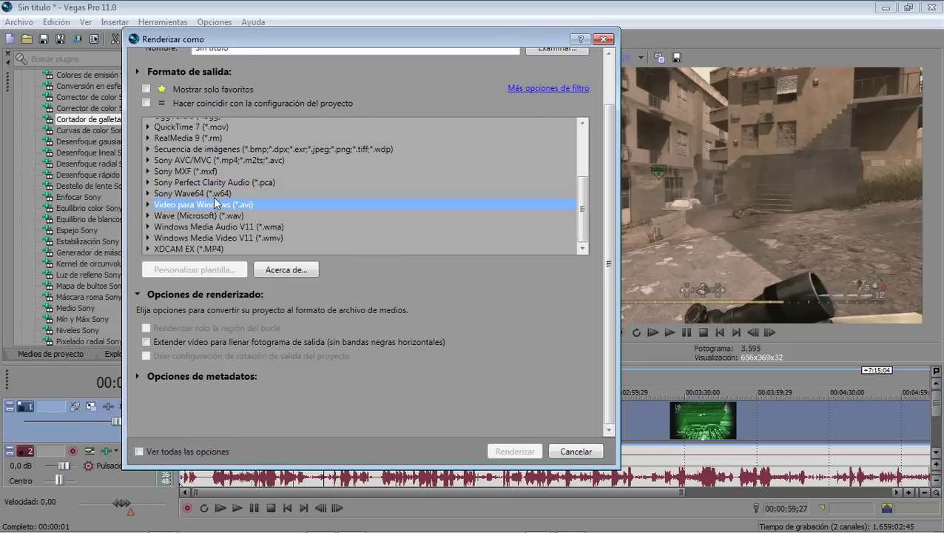
pyautogui.click(236, 161)
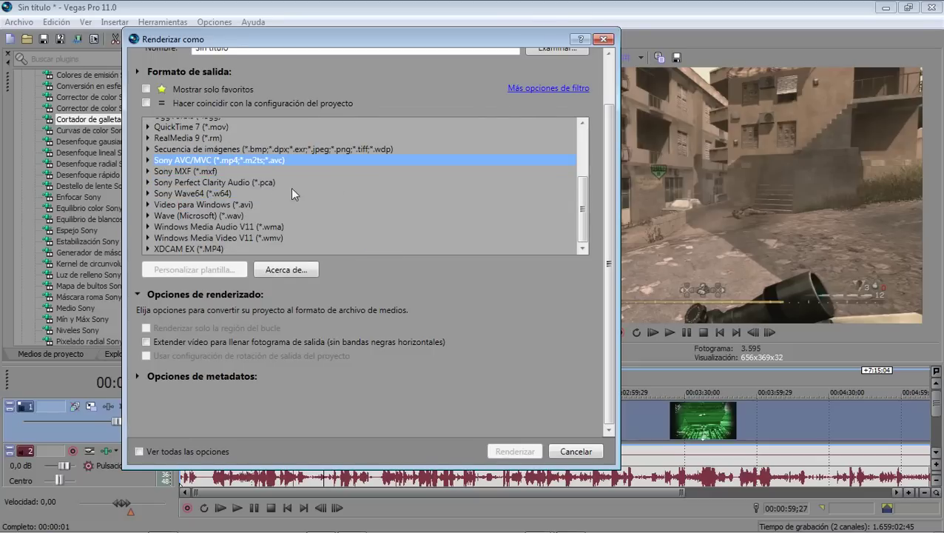
pyautogui.press('Down')
pyautogui.press('Down')
pyautogui.press('Down')
pyautogui.press('Down')
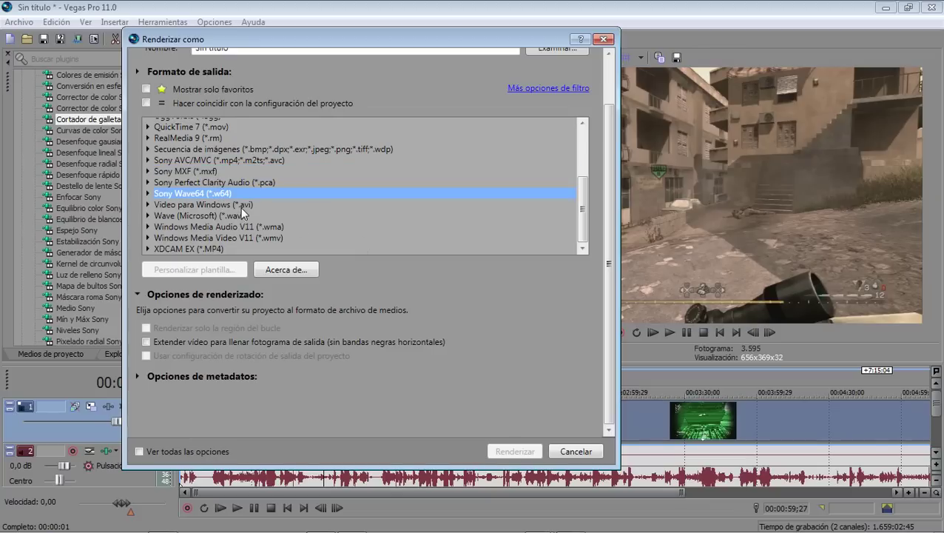
pyautogui.click(212, 183)
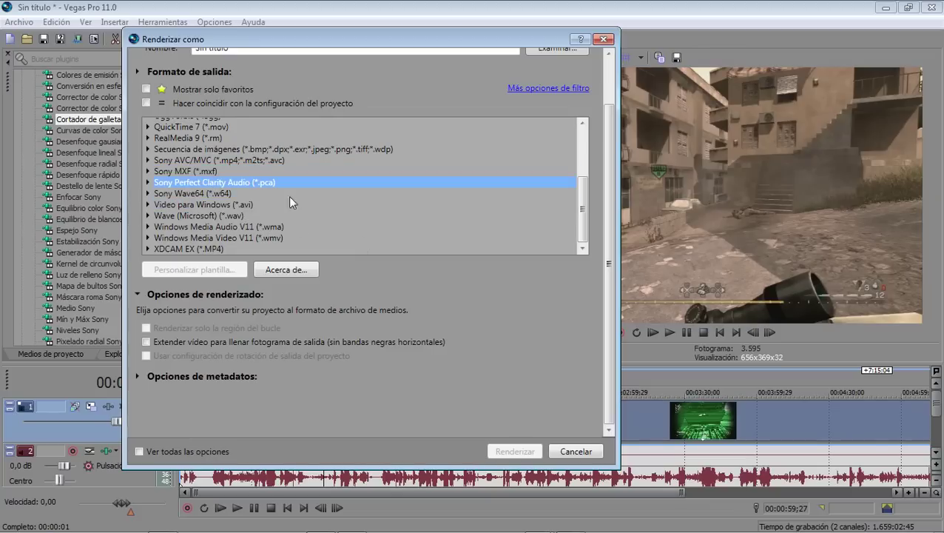
# Step: Browse Secuencia de imágenes, Sony MXF, Sony AVC/MVC, OggVorbis and MainConcept MPEG-1 formats
pyautogui.scroll(1, 296, 199)
pyautogui.click(215, 181)
pyautogui.click(241, 203)
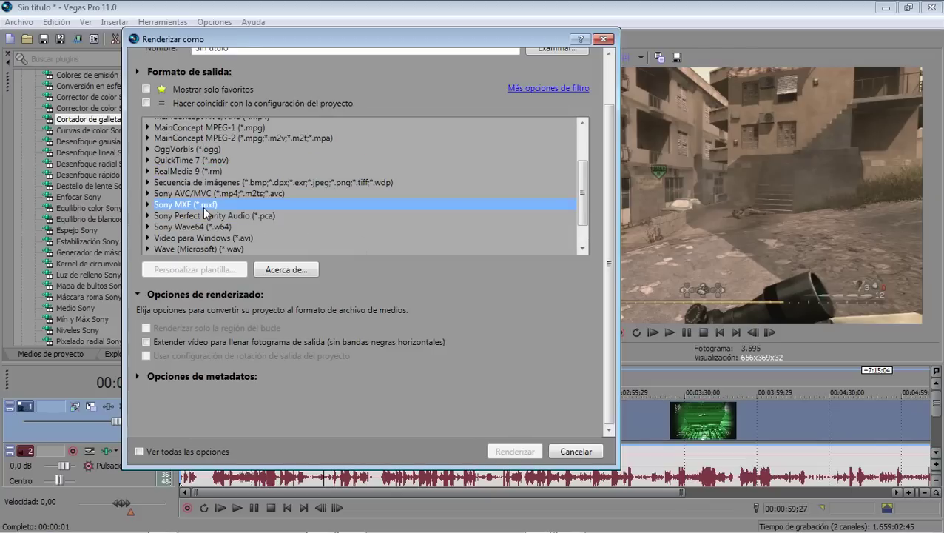
pyautogui.click(238, 194)
pyautogui.click(205, 150)
pyautogui.scroll(-1, 219, 198)
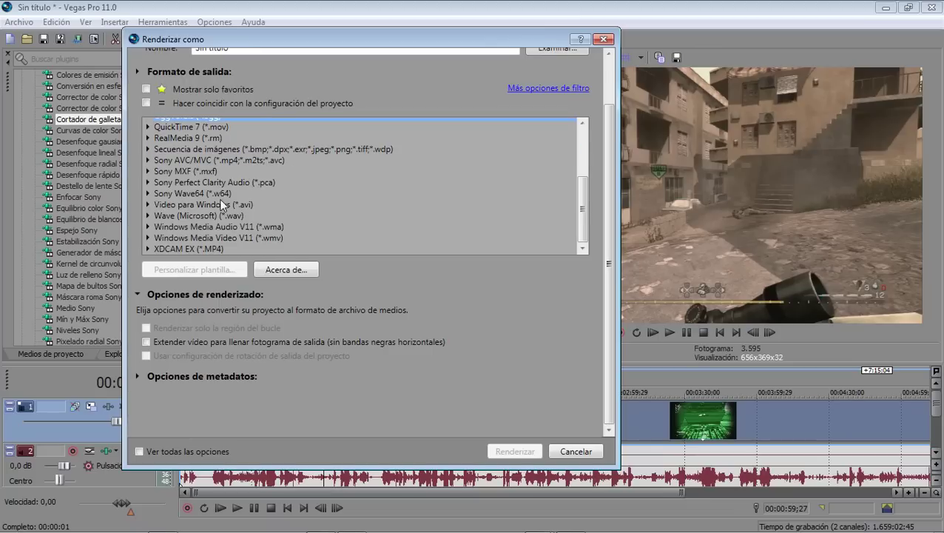
pyautogui.scroll(3, 220, 199)
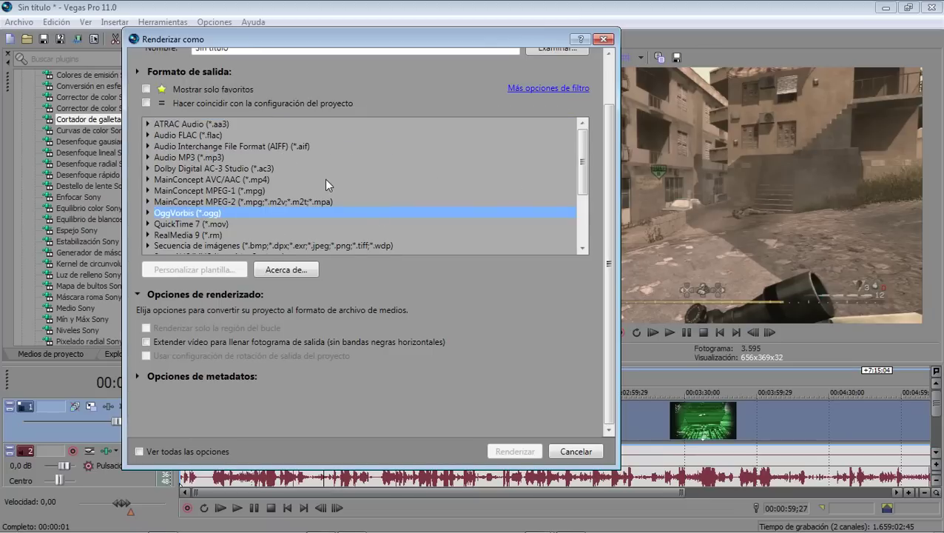
pyautogui.click(212, 191)
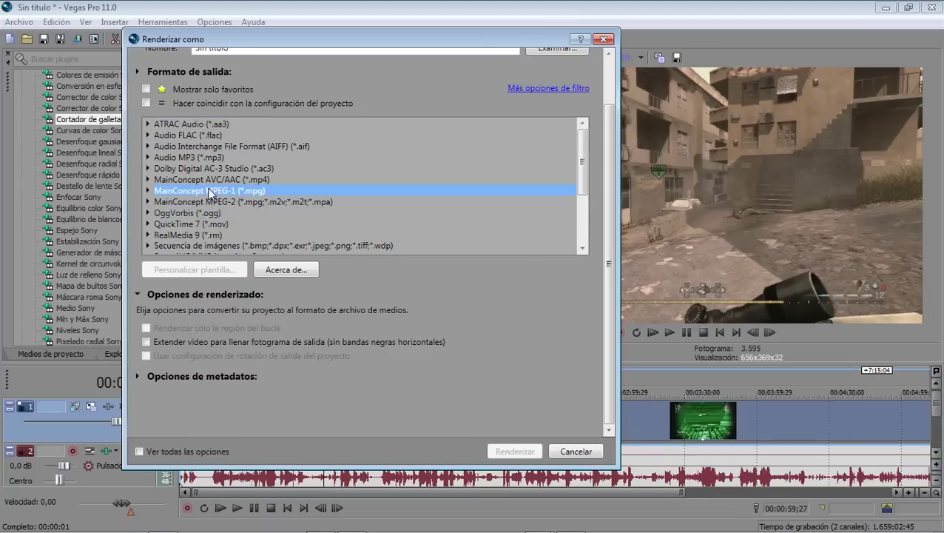
# Step: Check AVC/AAC templates Apple iPod 640x480, Apple TV 540p30 and 720p24, then choose MainConcept MPEG-1 (*.mpg)
pyautogui.click(240, 180)
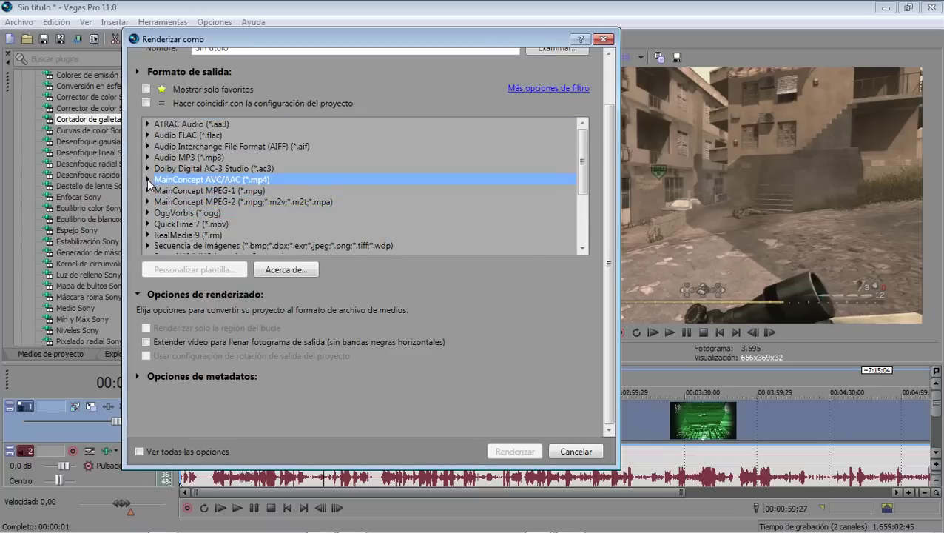
pyautogui.click(147, 179)
pyautogui.click(280, 203)
pyautogui.scroll(-5, 280, 204)
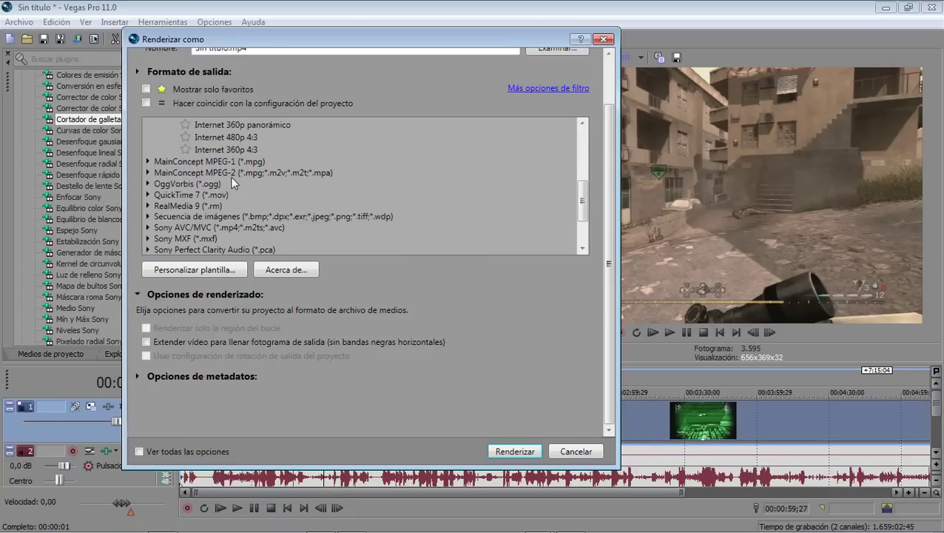
pyautogui.scroll(3, 232, 183)
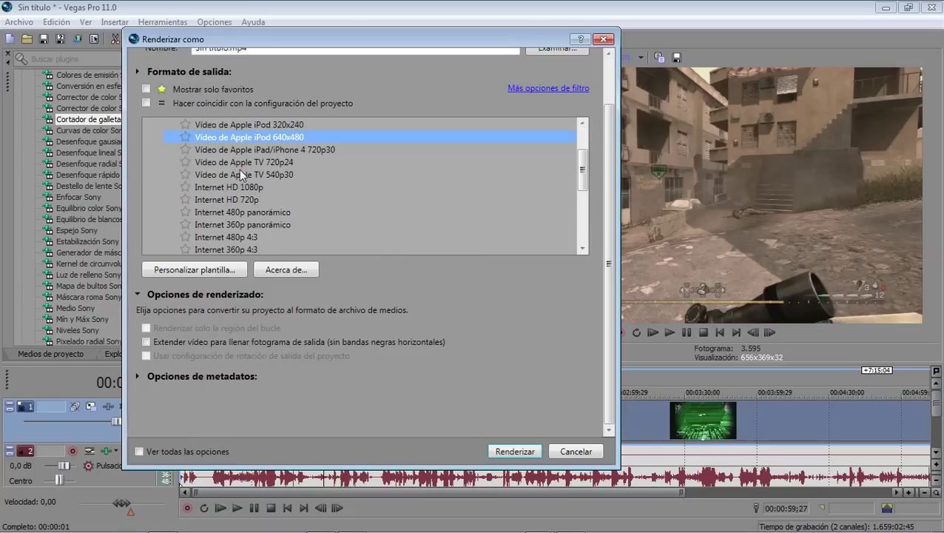
pyautogui.click(239, 175)
pyautogui.click(235, 162)
pyautogui.scroll(1, 289, 170)
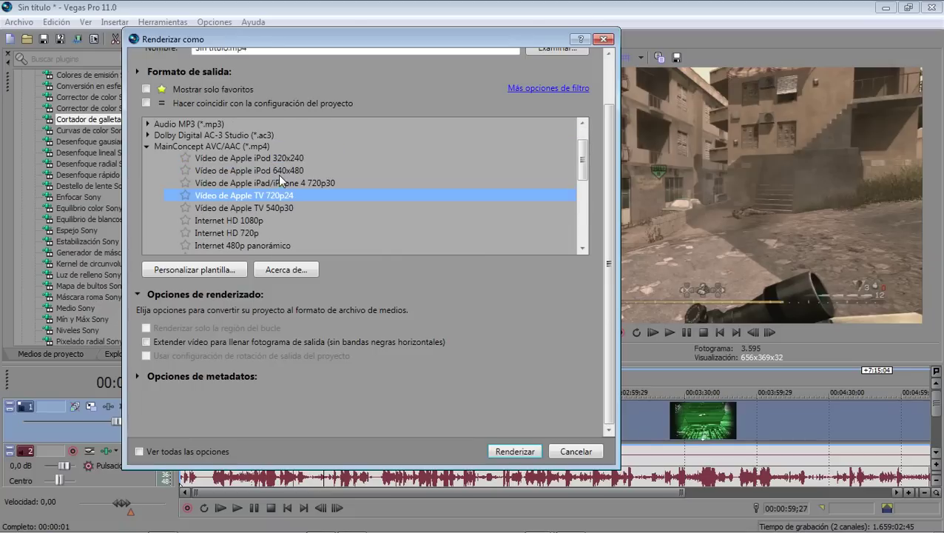
pyautogui.click(147, 146)
pyautogui.click(212, 158)
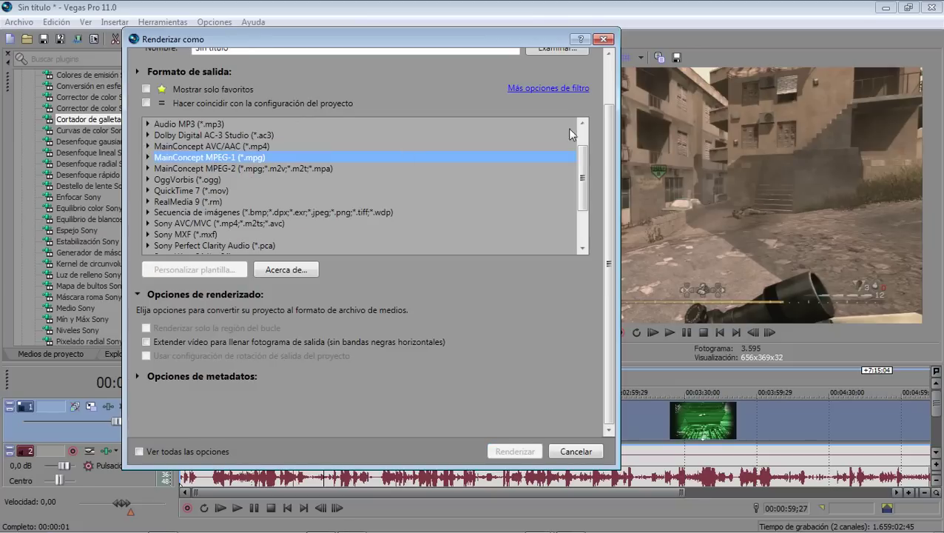
# Step: Close Render As without rendering and preview 00:01:41;16, 00:02:53;15, the night-vision clip at 00:03:37;16
pyautogui.click(602, 39)
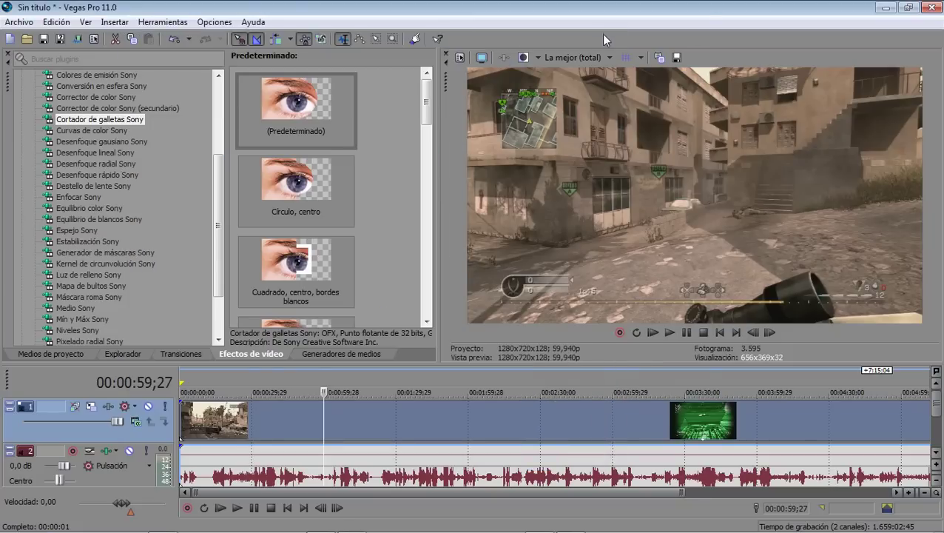
pyautogui.click(277, 446)
pyautogui.scroll(-2, 421, 418)
pyautogui.click(350, 435)
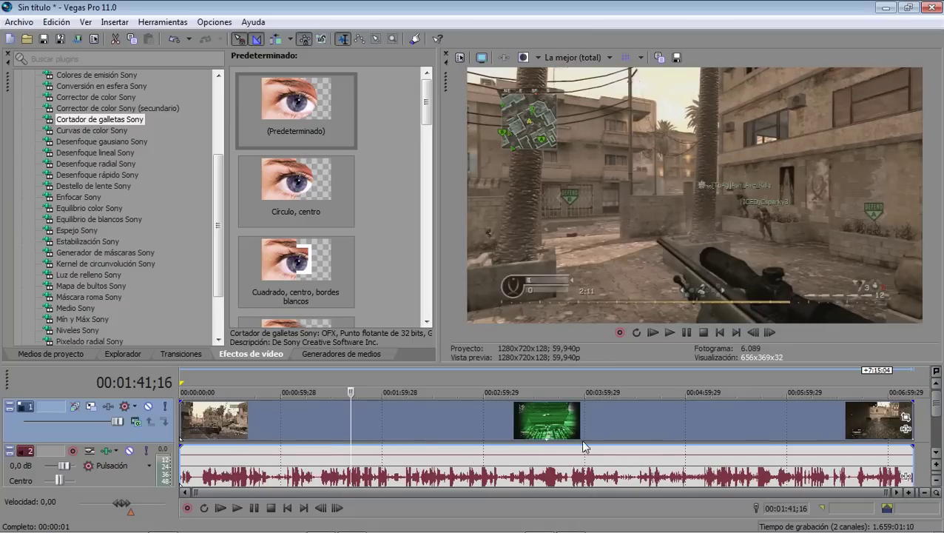
pyautogui.click(472, 428)
pyautogui.click(546, 435)
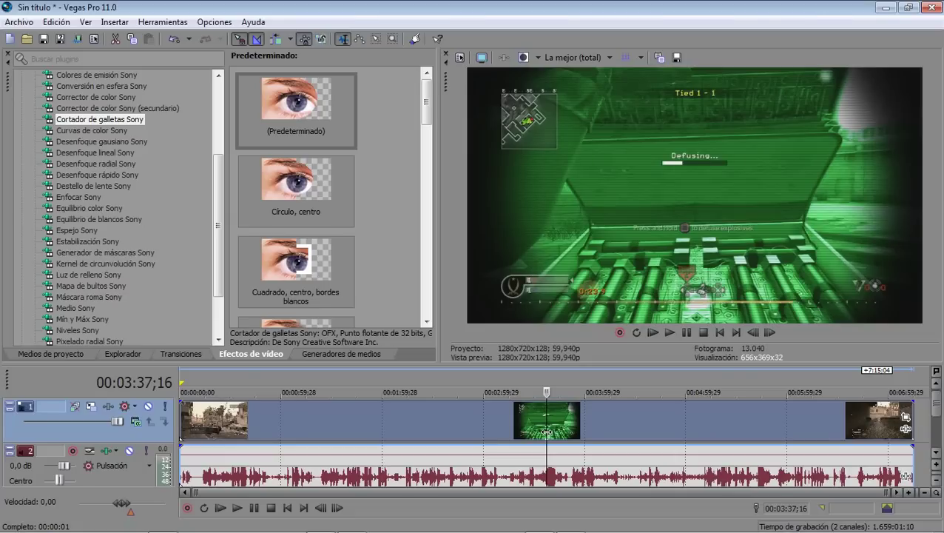
pyautogui.click(516, 418)
pyautogui.click(473, 423)
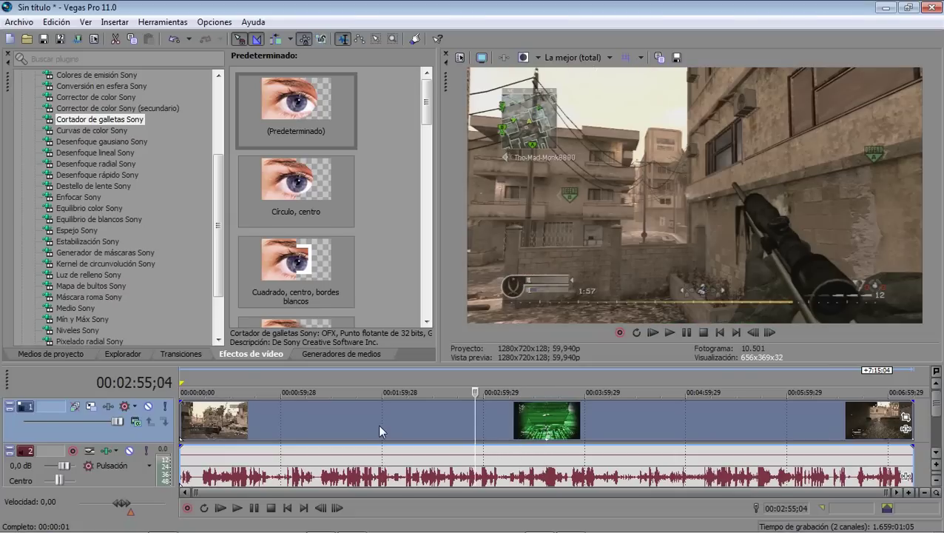
# Step: Scrub back through 00:01:58;11 to 00:00:37;11, zoom in, and finish at 00:00:15;07
pyautogui.click(377, 423)
pyautogui.click(308, 426)
pyautogui.click(270, 429)
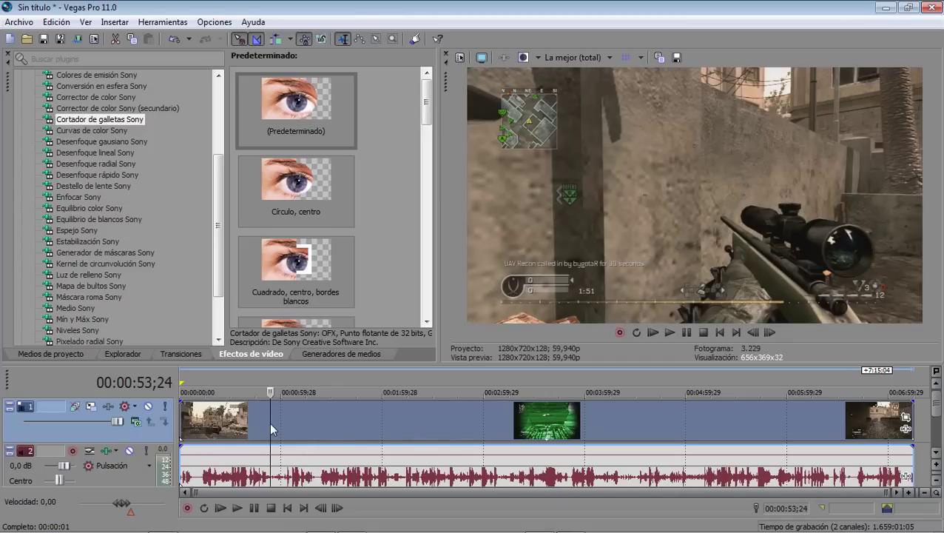
pyautogui.click(371, 423)
pyautogui.click(492, 423)
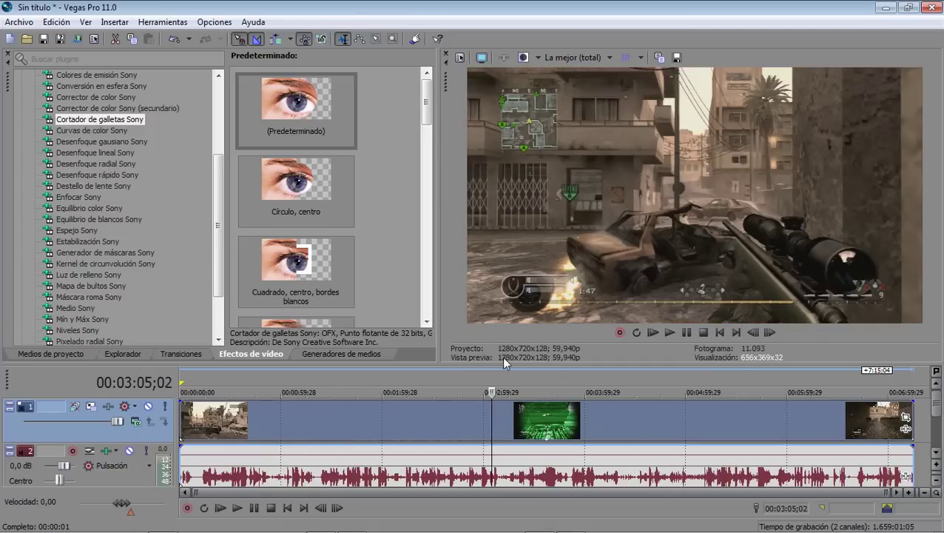
pyautogui.click(307, 424)
pyautogui.scroll(2, 307, 425)
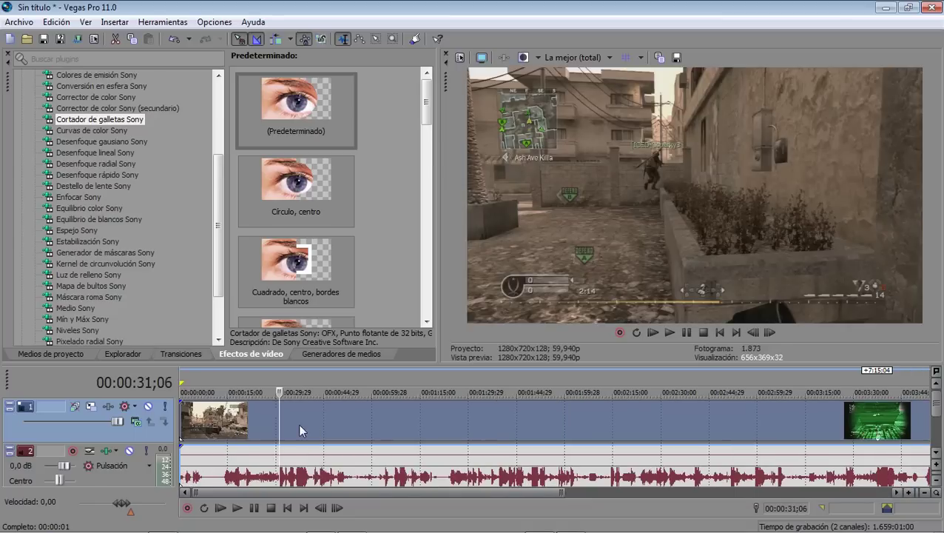
pyautogui.click(298, 422)
pyautogui.click(346, 424)
pyautogui.click(310, 427)
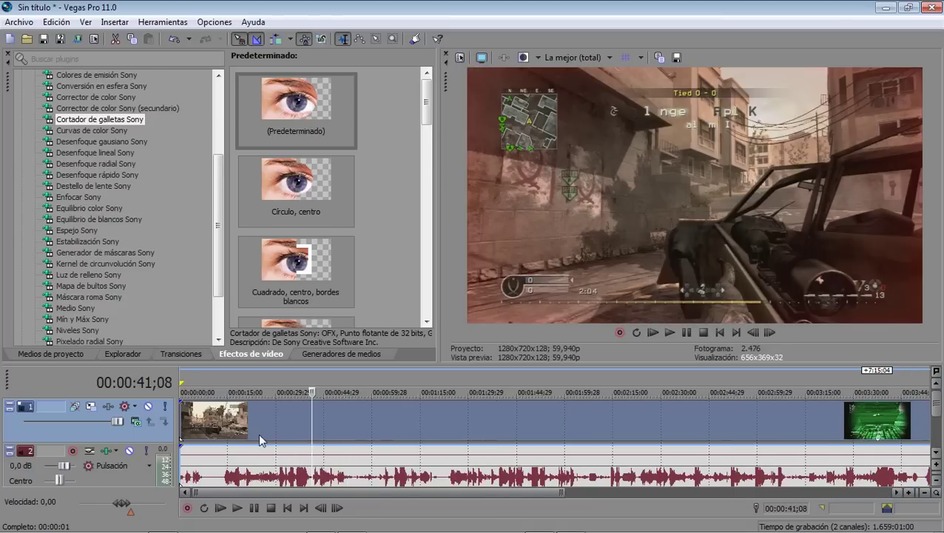
pyautogui.scroll(2, 296, 433)
pyautogui.click(277, 428)
# Step: Place the playhead on the timeline at about 00:00:24;20
pyautogui.click(317, 426)
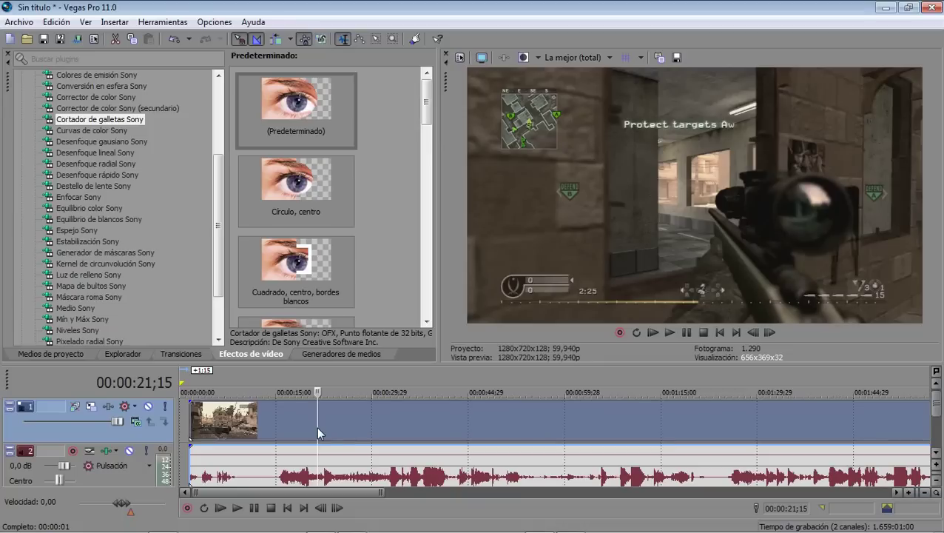
pyautogui.click(317, 427)
pyautogui.click(340, 428)
pyautogui.click(339, 427)
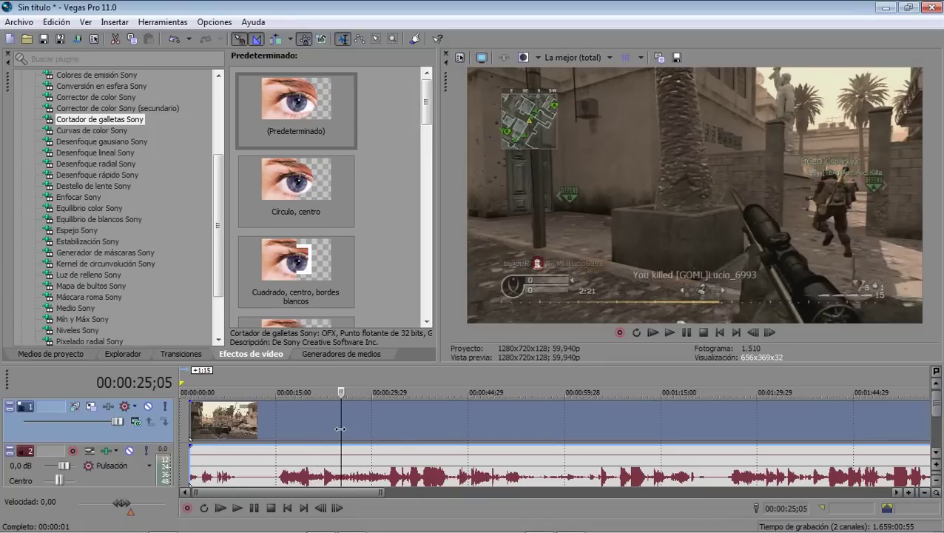
pyautogui.click(339, 428)
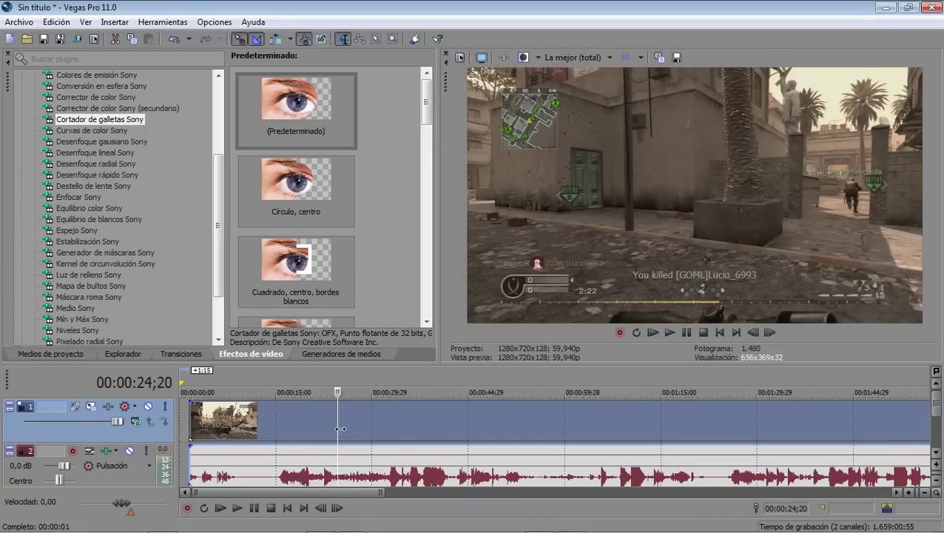
# Step: Step frame by frame back to 00:00:23;23 and play the preview from there
pyautogui.press('Left')
pyautogui.press('Left')
pyautogui.press('Left')
pyautogui.press('Left')
pyautogui.press('Left')
pyautogui.press('Left')
pyautogui.press('Left')
pyautogui.press('Left')
pyautogui.press('Left')
pyautogui.press('Left')
pyautogui.press('Left')
pyautogui.press('Left')
pyautogui.press('Left')
pyautogui.press('Left')
pyautogui.press('Left')
pyautogui.press('Left')
pyautogui.press('Left')
pyautogui.press('Left')
pyautogui.press('Left')
pyautogui.press('Left')
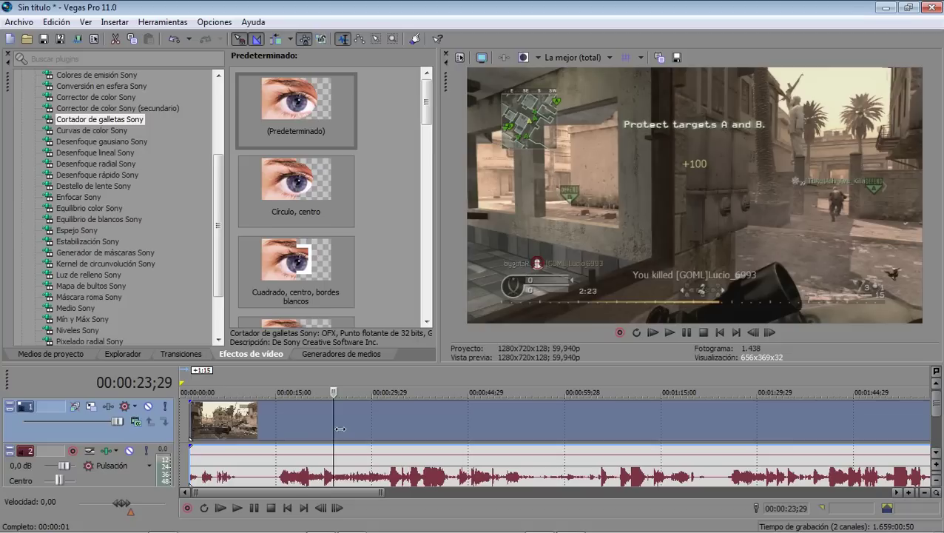
pyautogui.press('Left')
pyautogui.press('Left')
pyautogui.press('Left')
pyautogui.press('Left')
pyautogui.press('Left')
pyautogui.press('Left')
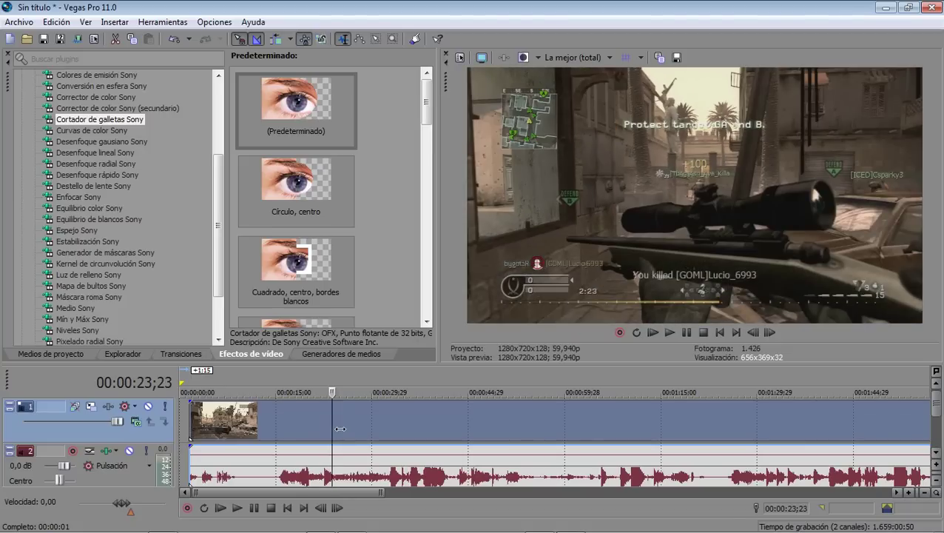
pyautogui.press('Left')
pyautogui.press('Left')
pyautogui.press('Left')
pyautogui.press('Left')
pyautogui.press('Left')
pyautogui.press('Left')
pyautogui.press('Left')
pyautogui.press('Left')
pyautogui.press('Left')
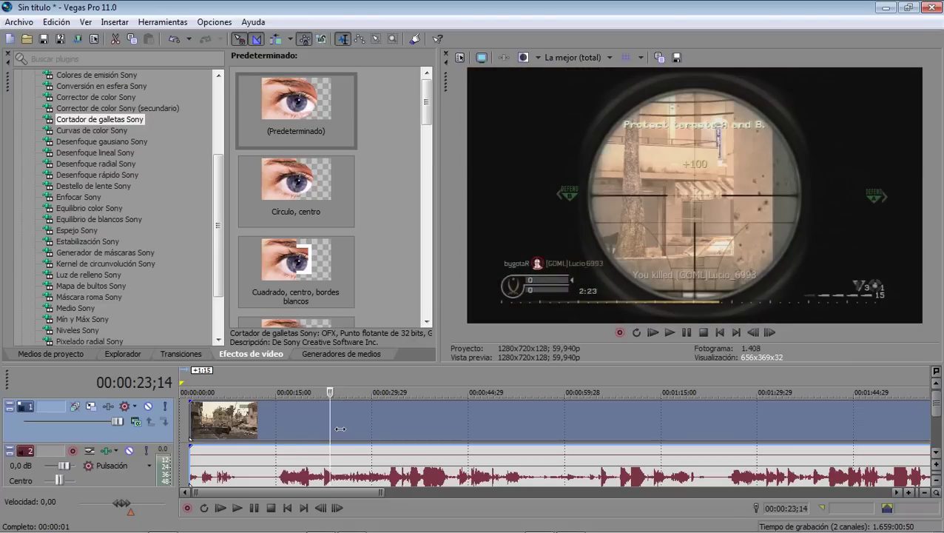
pyautogui.press('Right')
pyautogui.press('Right')
pyautogui.press('Right')
pyautogui.press('Right')
pyautogui.press('Right')
pyautogui.press('Right')
pyautogui.press('Right')
pyautogui.press('Right')
pyautogui.press('Right')
pyautogui.press('Left')
pyautogui.press('Left')
pyautogui.press('Left')
pyautogui.press('Left')
pyautogui.press('Left')
pyautogui.press('Left')
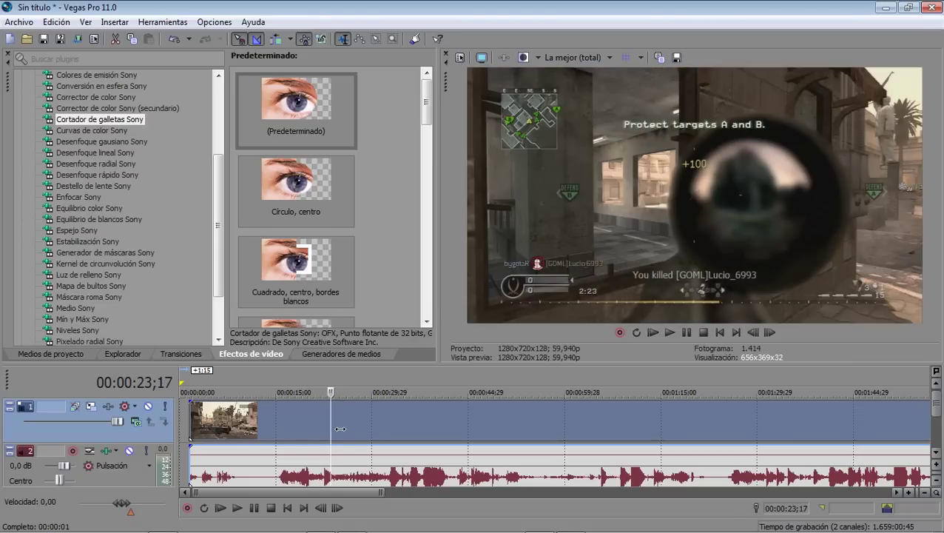
pyautogui.press('Right')
pyautogui.press('Right')
pyautogui.press('Right')
pyautogui.press('Right')
pyautogui.press('Right')
pyautogui.press('Right')
pyautogui.press('Right')
pyautogui.press('Right')
pyautogui.press('Right')
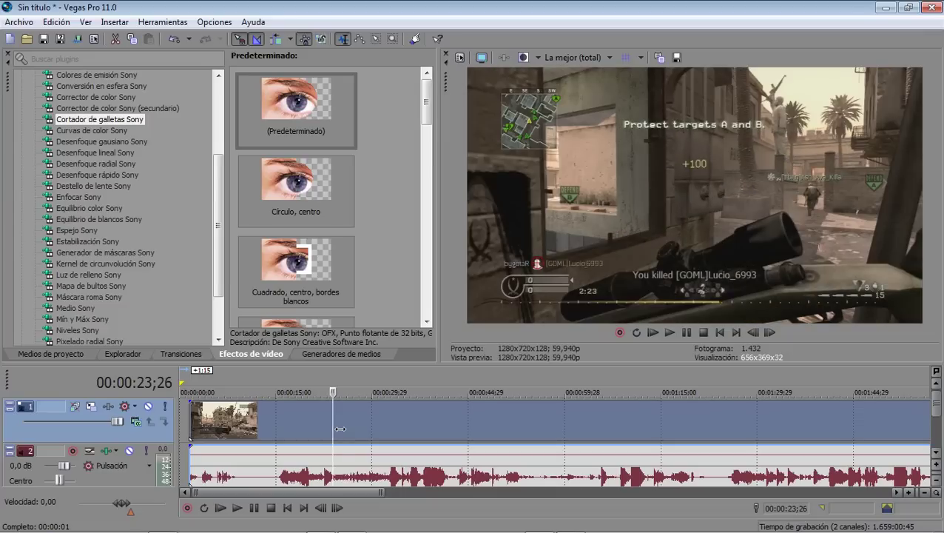
pyautogui.scroll(3, 333, 422)
pyautogui.press('Right')
pyautogui.press('Right')
pyautogui.press('Right')
pyautogui.press('Right')
pyautogui.press('Right')
pyautogui.press('Right')
pyautogui.press('Right')
pyautogui.press('Right')
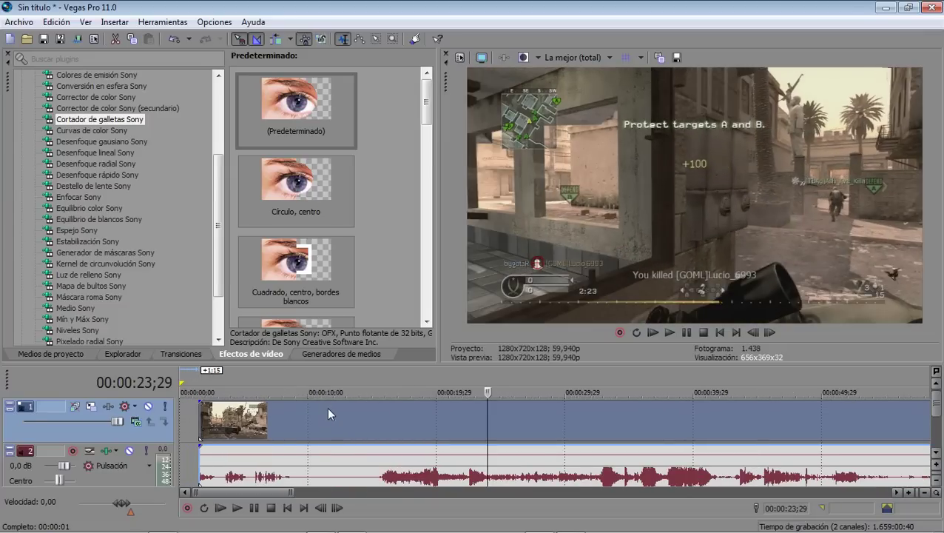
pyautogui.press('Left')
pyautogui.press('Left')
pyautogui.press('Left')
pyautogui.press('Left')
pyautogui.press('Left')
pyautogui.press('Left')
pyautogui.press('Left')
pyautogui.press('Left')
pyautogui.press('Left')
pyautogui.press('Left')
pyautogui.press('Left')
pyautogui.press('Left')
pyautogui.press('Left')
pyautogui.press('Left')
pyautogui.press('Left')
pyautogui.press('Left')
pyautogui.press('Left')
pyautogui.press('Left')
pyautogui.press('Left')
pyautogui.press('Left')
pyautogui.press('Left')
pyautogui.press('Left')
pyautogui.press('Left')
pyautogui.press('Left')
pyautogui.press('Left')
pyautogui.press('Left')
pyautogui.press('Left')
pyautogui.press('Left')
pyautogui.press('Left')
pyautogui.press('Left')
pyautogui.press('Left')
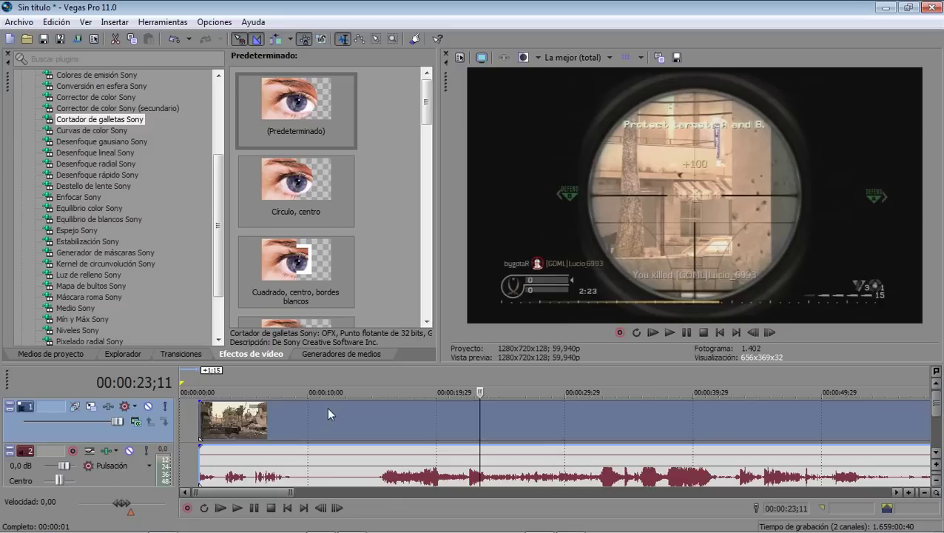
pyautogui.press('space')
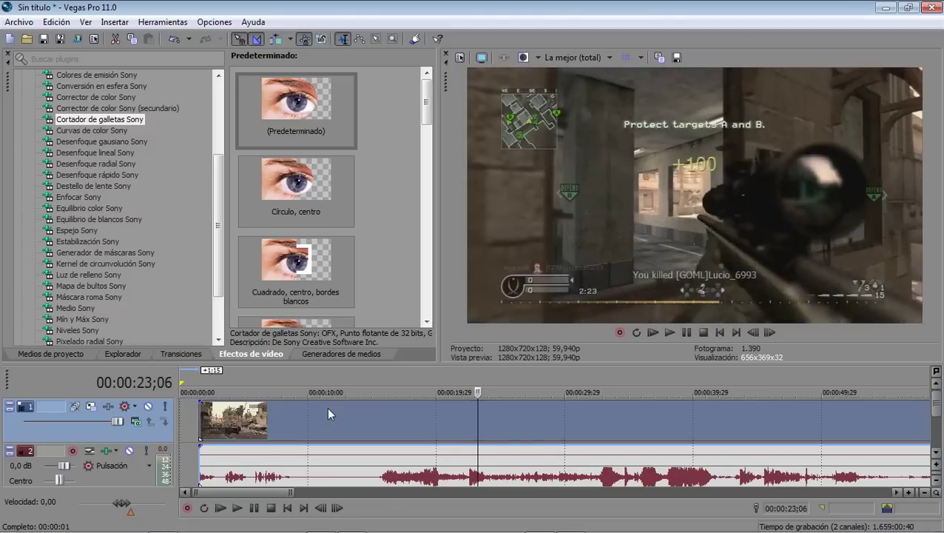
# Step: Zoom out the timeline, jump playback between about 01:15 and 01:46, then stop
pyautogui.scroll(-5, 327, 406)
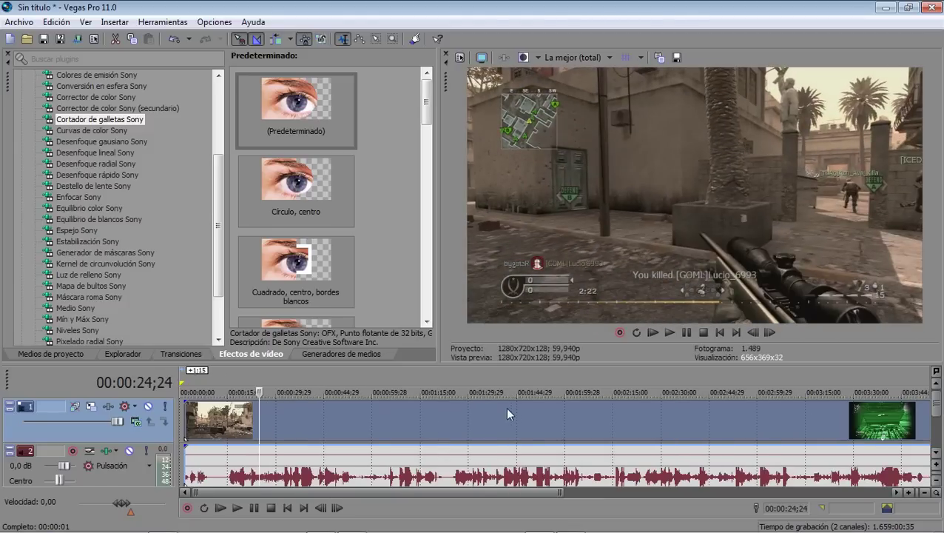
pyautogui.click(508, 408)
pyautogui.click(433, 427)
pyautogui.click(516, 424)
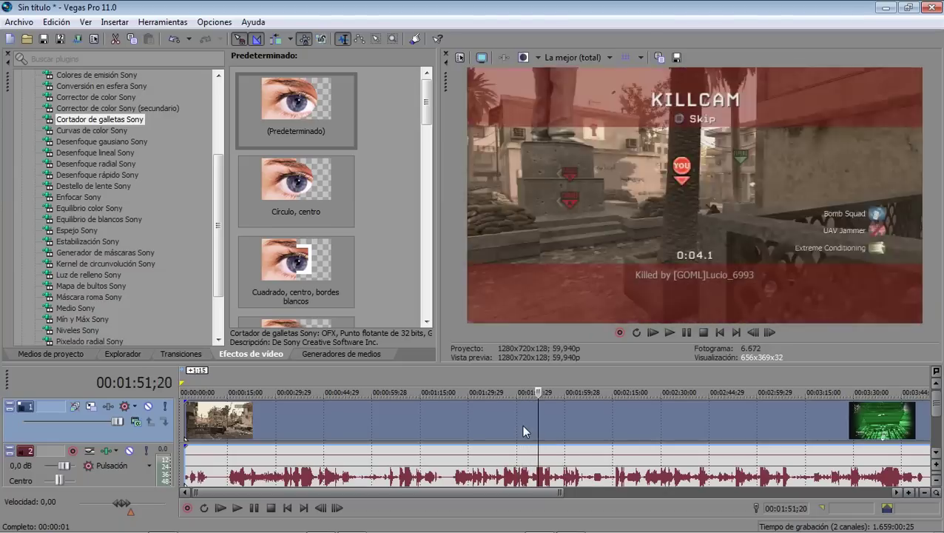
pyautogui.click(522, 424)
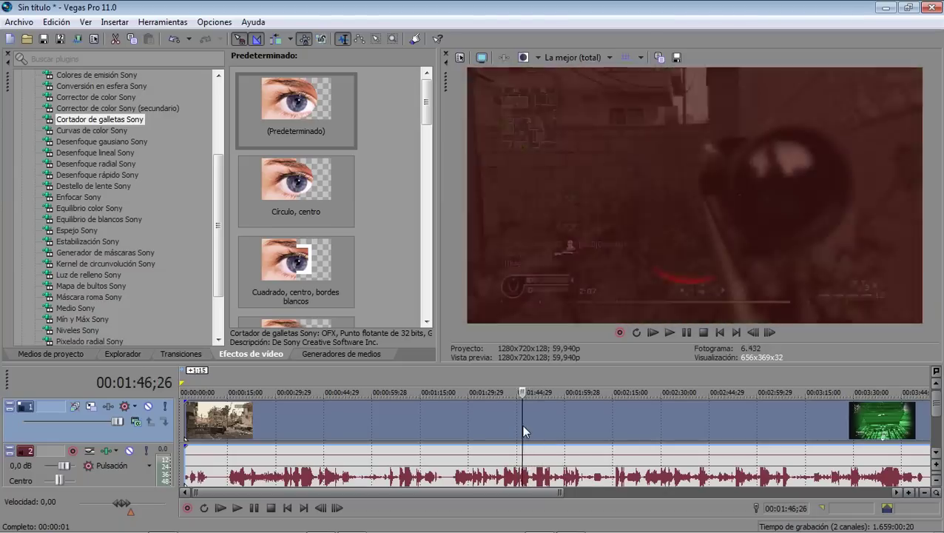
pyautogui.press('space')
# Step: Check frames at 00:00:48, 00:01:20, 00:01:49 and 00:01:08, then bring another application forward
pyautogui.click(334, 421)
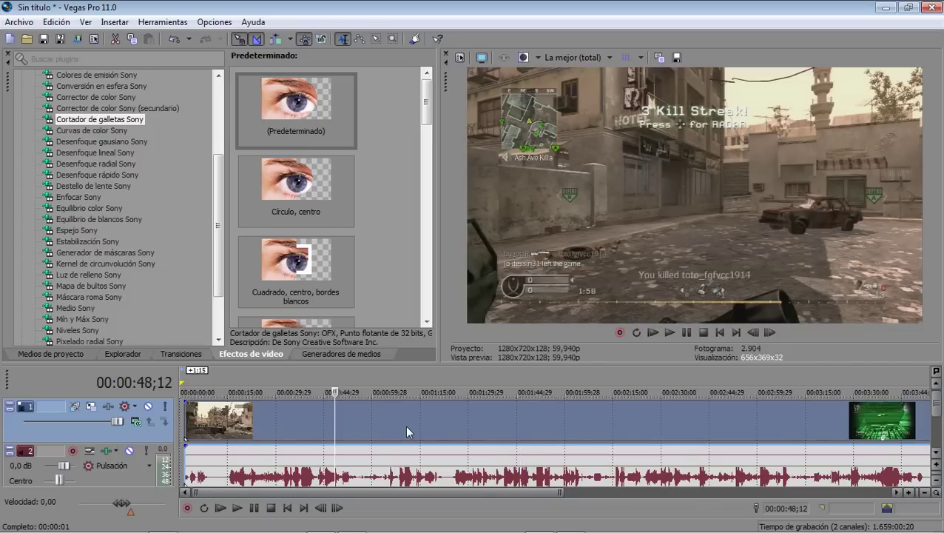
pyautogui.scroll(-3, 399, 424)
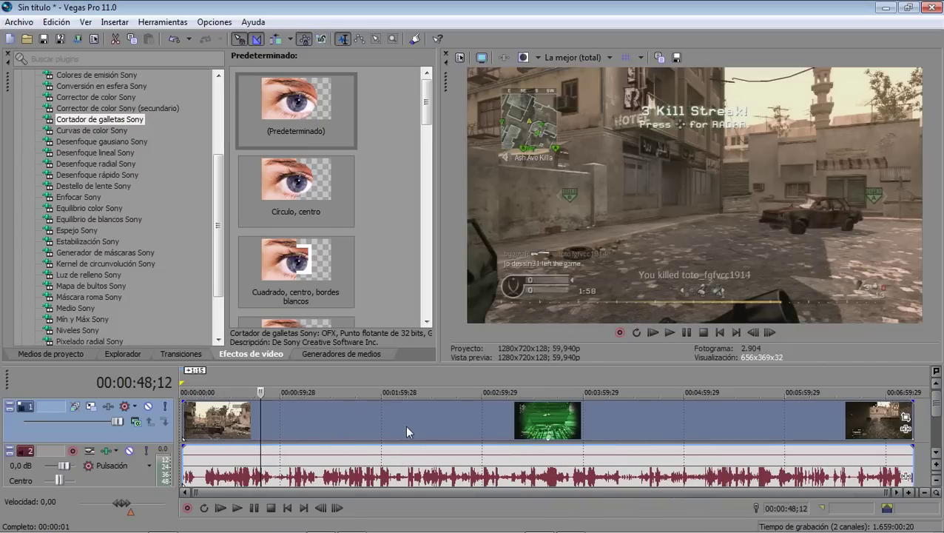
pyautogui.click(381, 421)
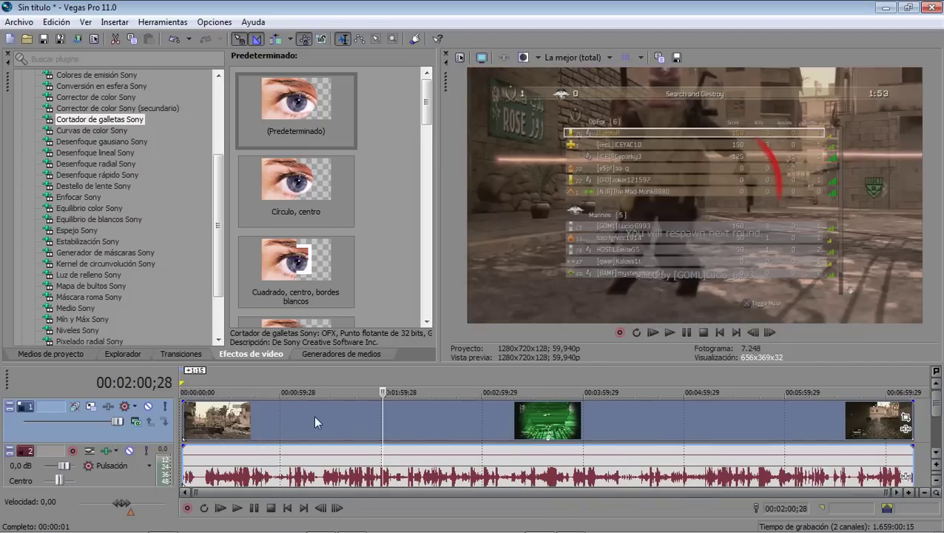
pyautogui.click(314, 414)
pyautogui.moveTo(290, 525)
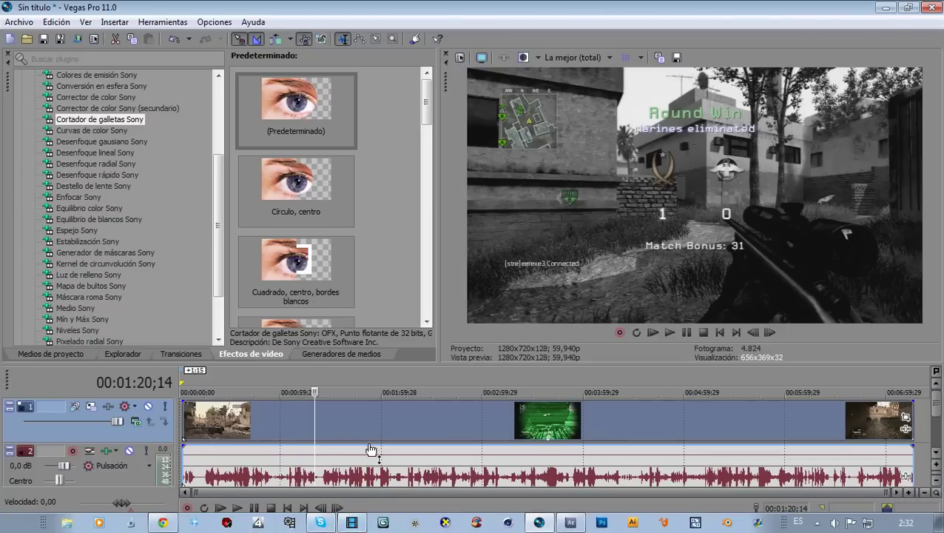
pyautogui.click(361, 414)
pyautogui.scroll(3, 422, 437)
pyautogui.click(409, 424)
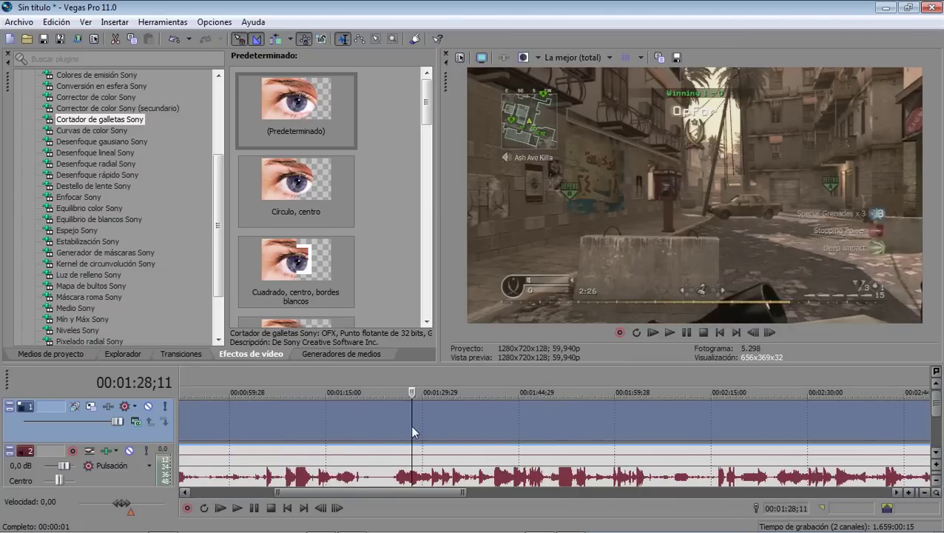
pyautogui.scroll(-5, 409, 424)
pyautogui.click(293, 411)
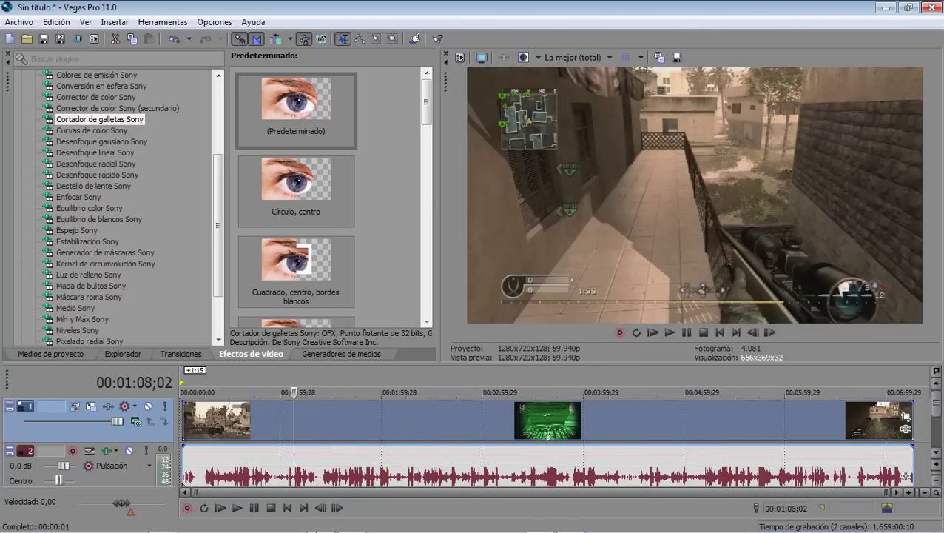
pyautogui.click(352, 522)
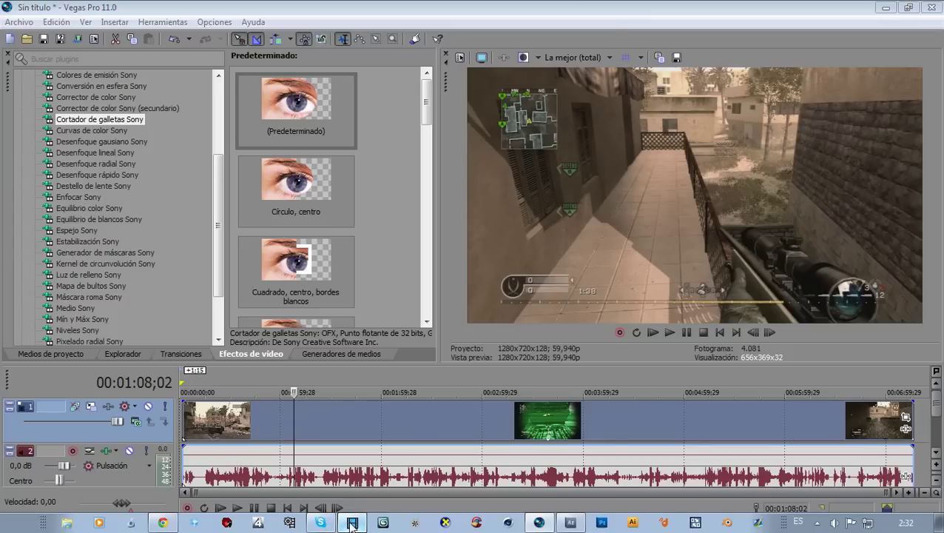